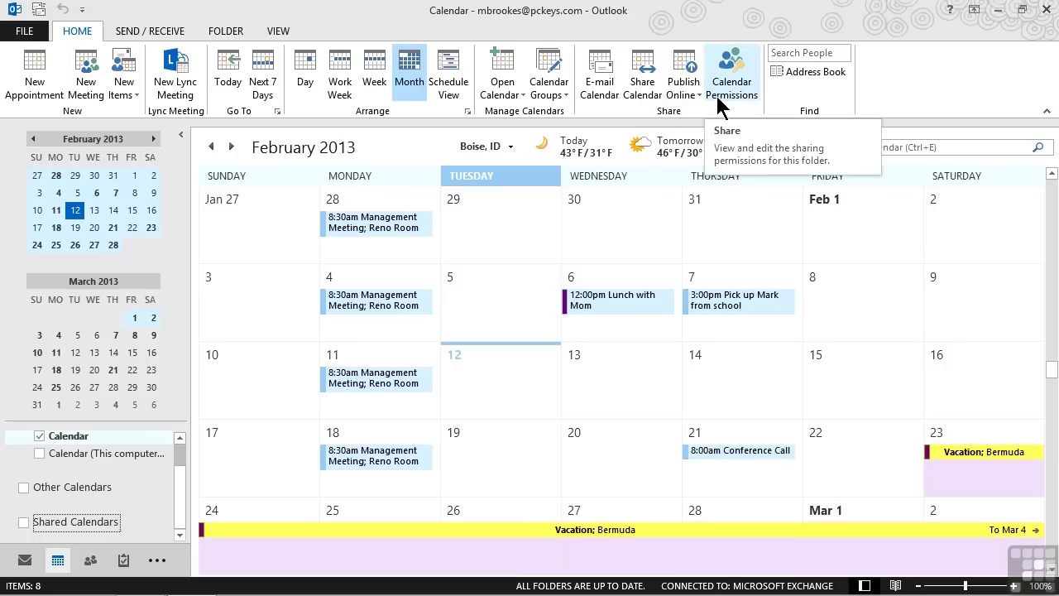
- Set the e-mailed calendar's date range to Next 30 days and detail to Full details
click(594, 82)
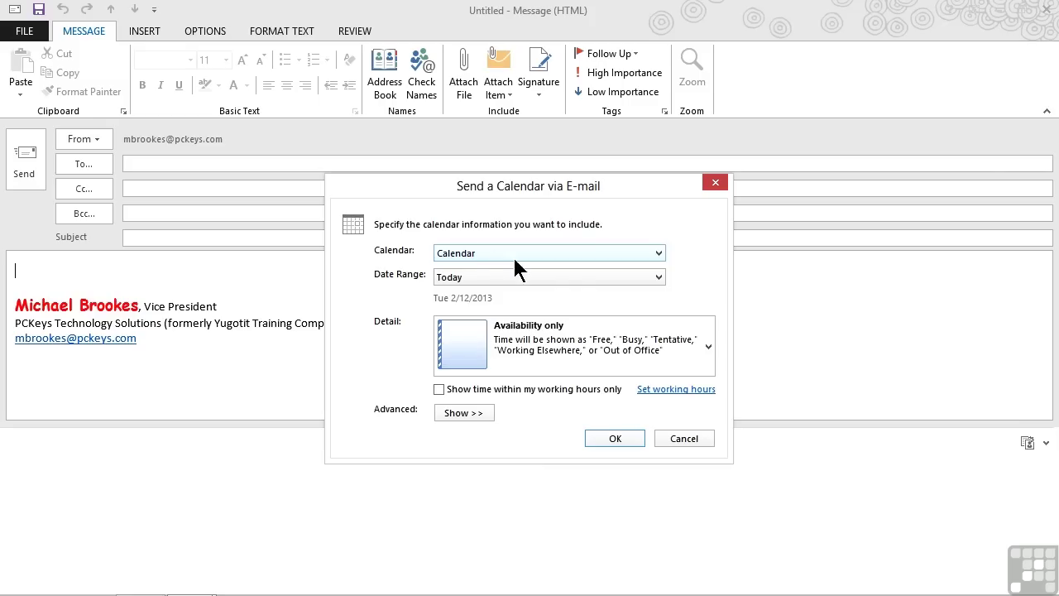
click(660, 279)
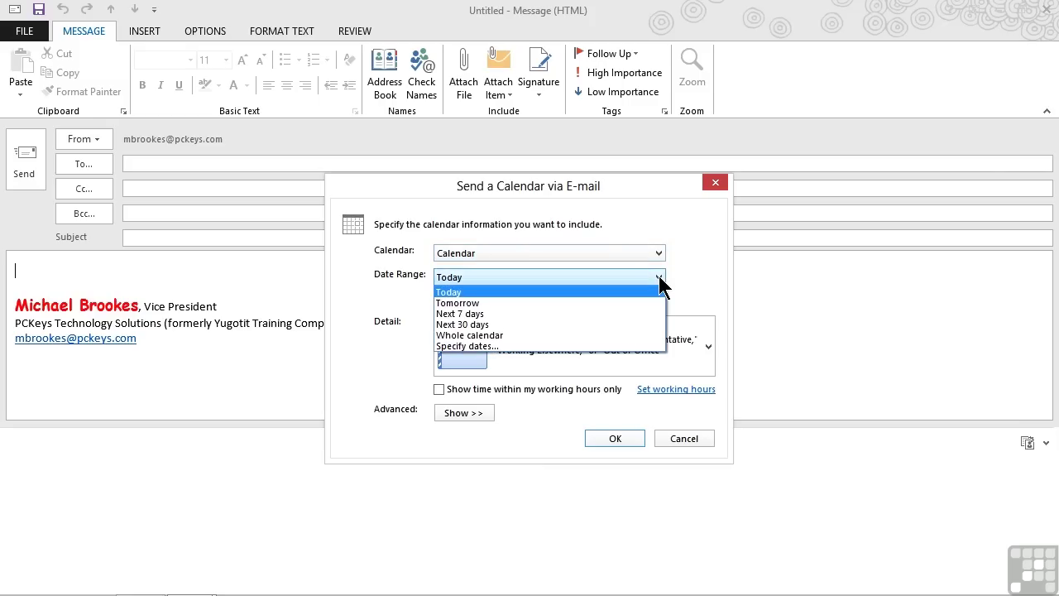
click(488, 324)
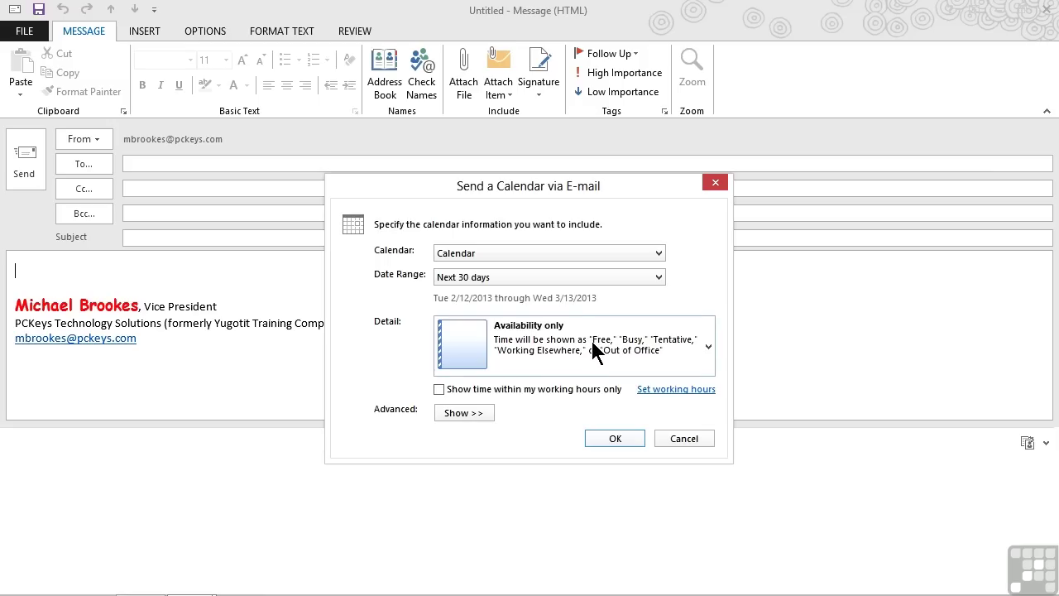
click(707, 346)
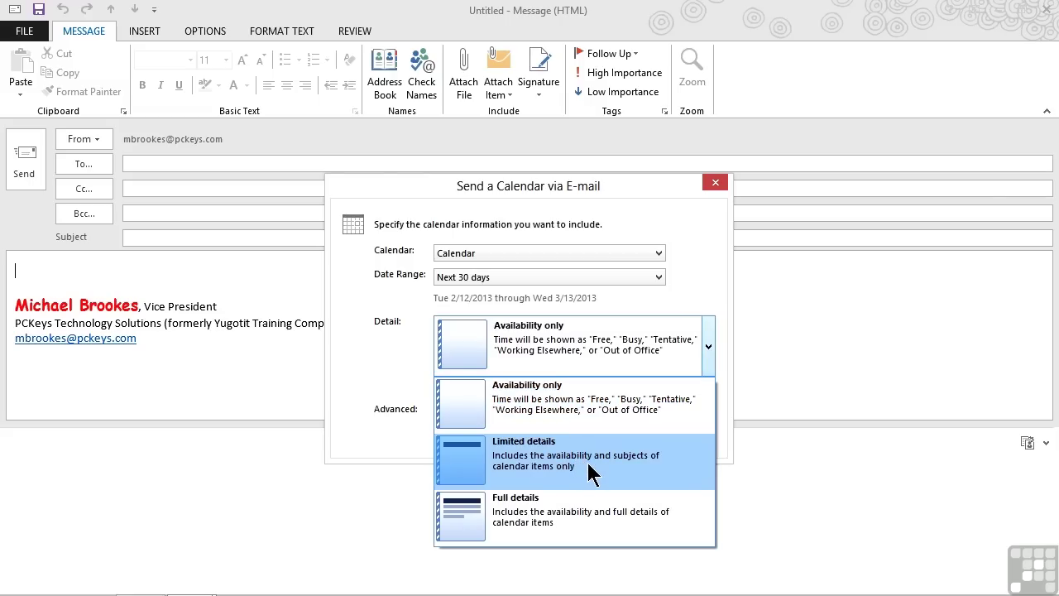
click(595, 510)
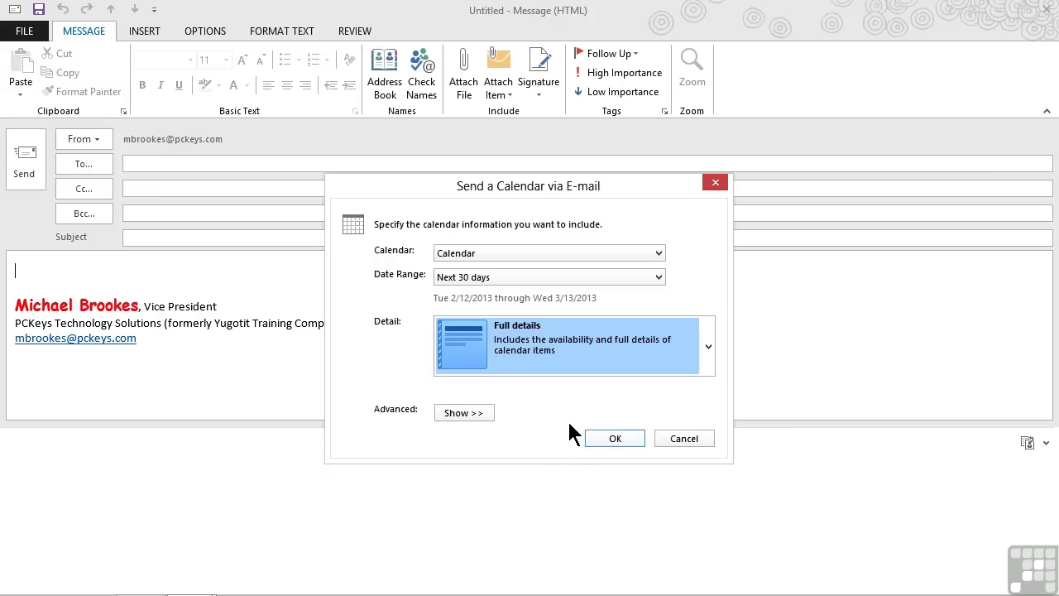
- Include details of items marked private, keeping the Daily schedule e-mail layout
click(475, 413)
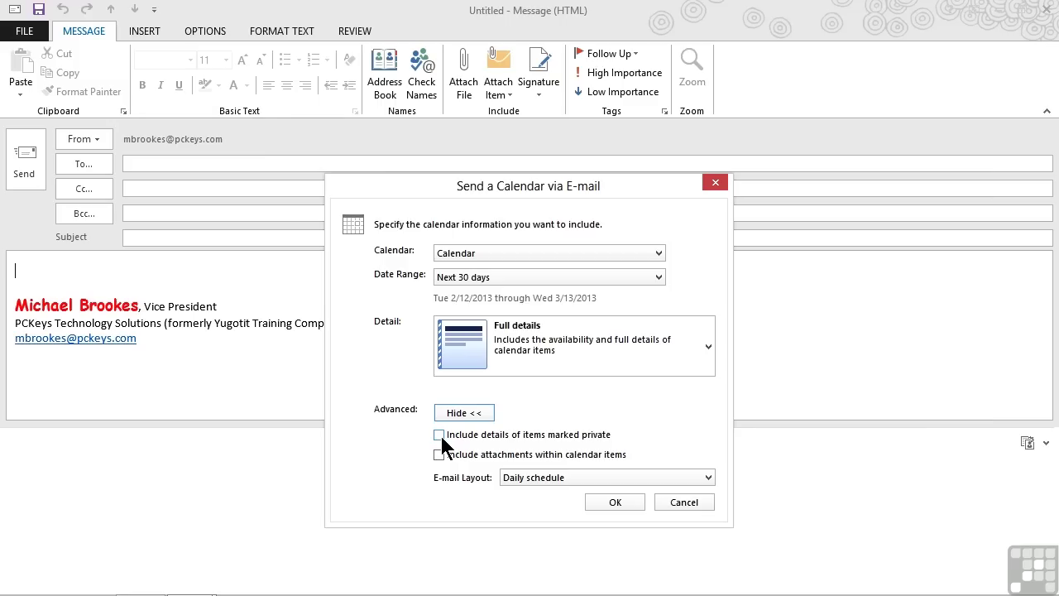
key(Tab)
click(708, 478)
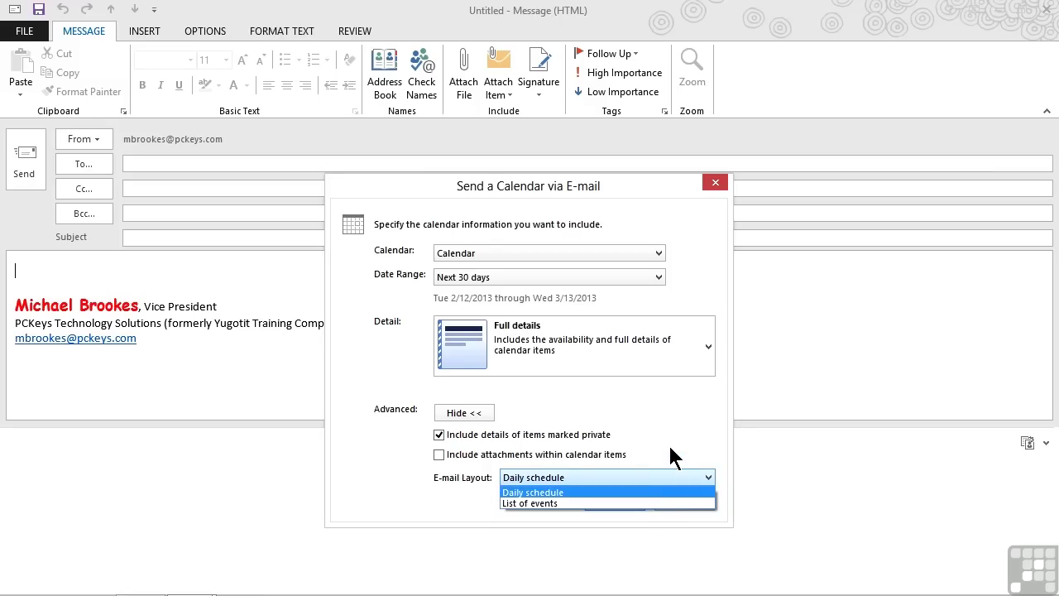
click(671, 454)
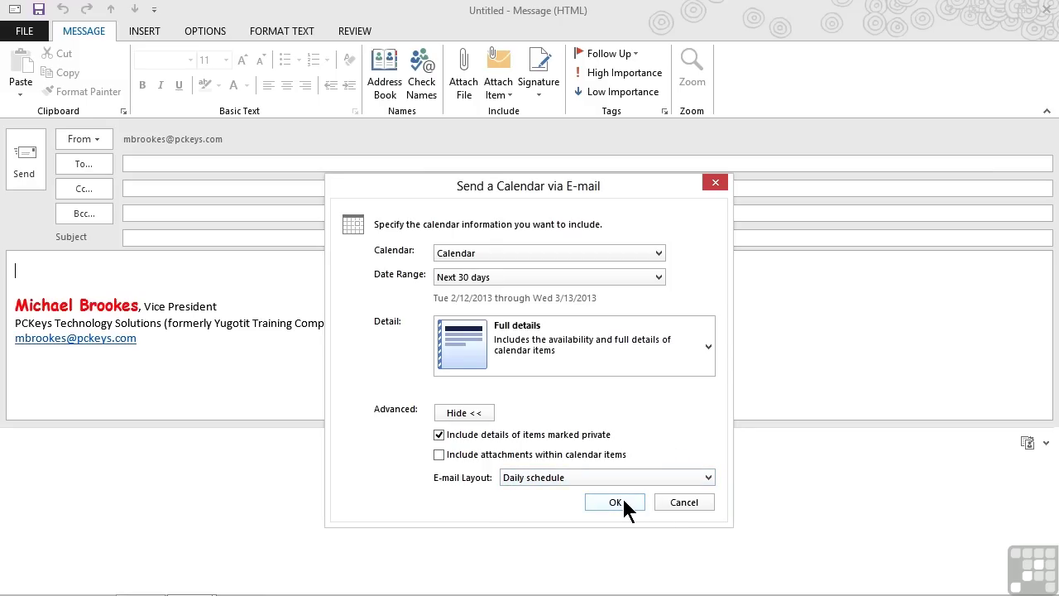
- Insert the calendar into the message, scroll through it, then close the draft without saving
click(616, 503)
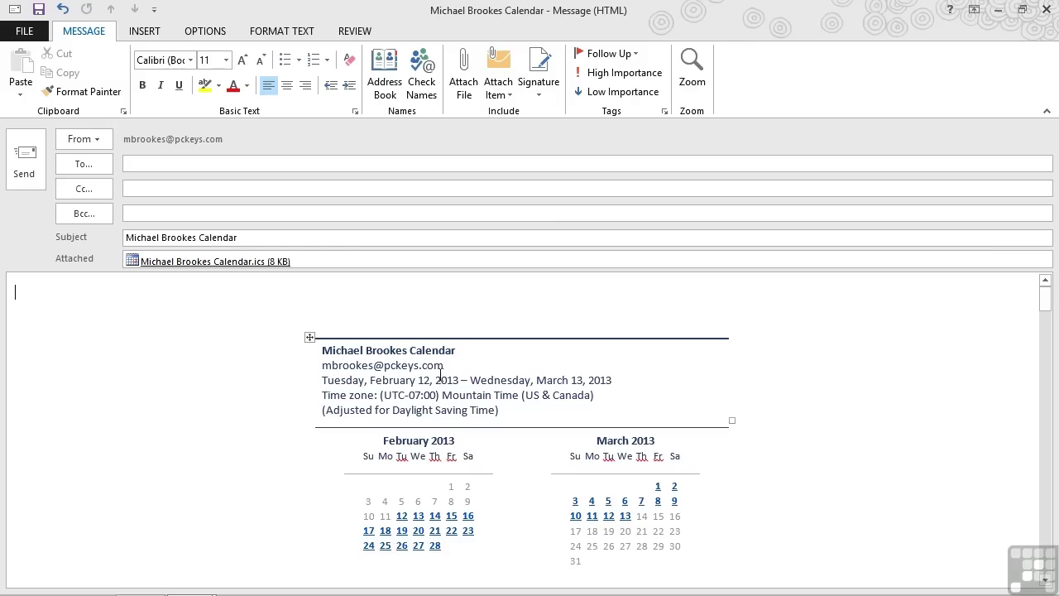
scroll(440, 374, down, 1)
scroll(440, 374, down, 2)
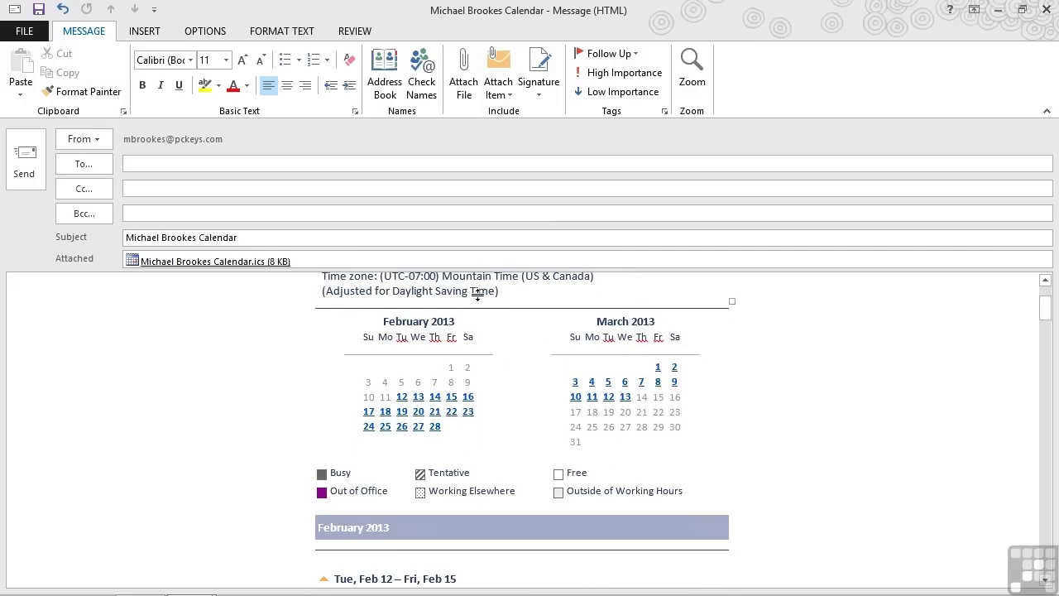
scroll(478, 294, down, 1)
scroll(479, 294, down, 1)
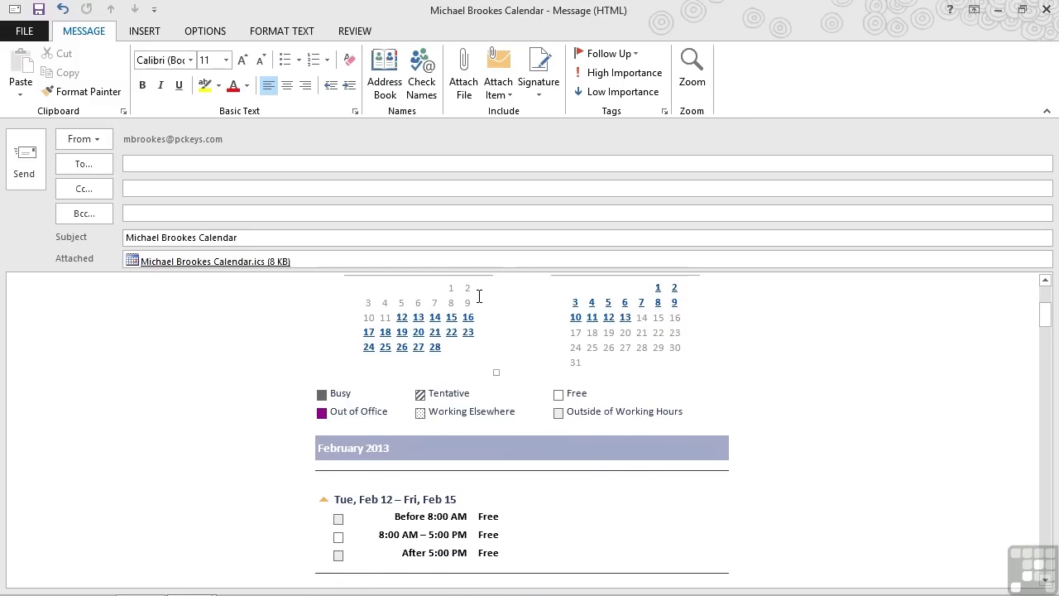
scroll(479, 296, down, 2)
scroll(479, 296, down, 1)
scroll(479, 296, down, 1)
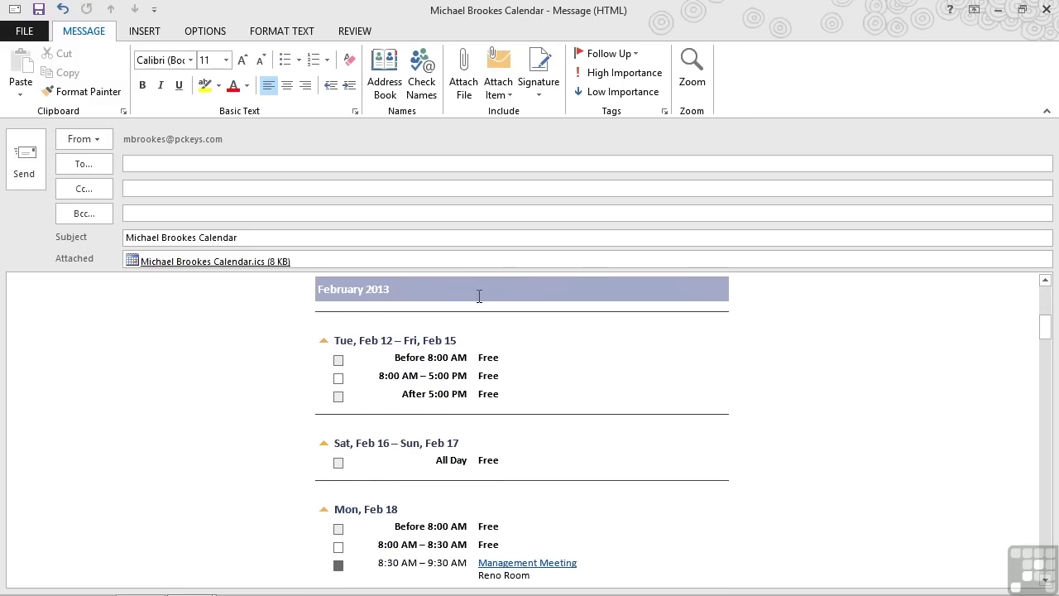
scroll(479, 296, down, 1)
scroll(480, 297, down, 1)
scroll(480, 297, down, 1)
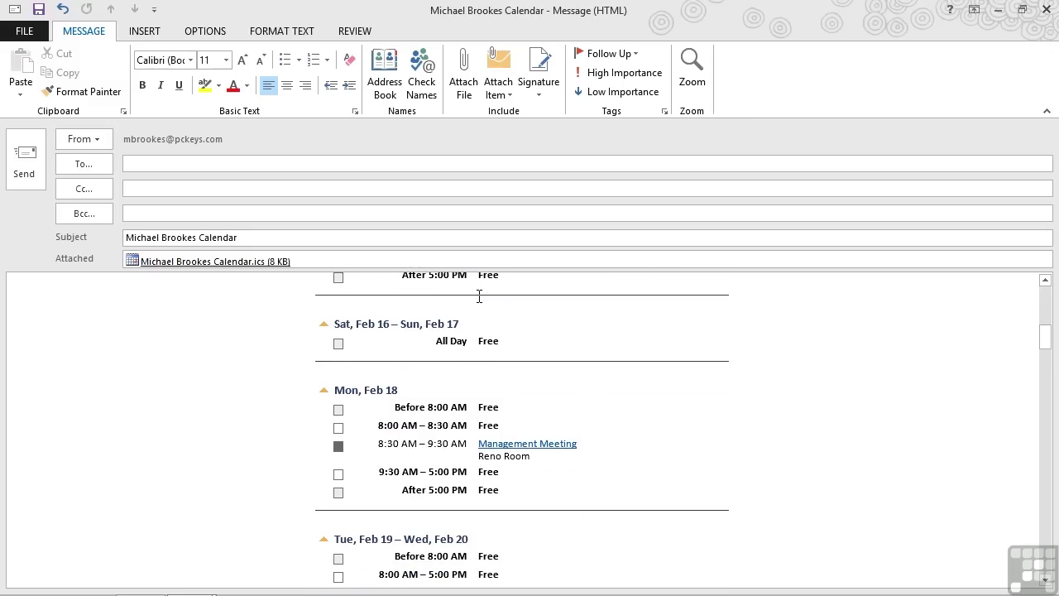
scroll(479, 296, up, 1)
scroll(480, 296, up, 3)
scroll(479, 296, up, 1)
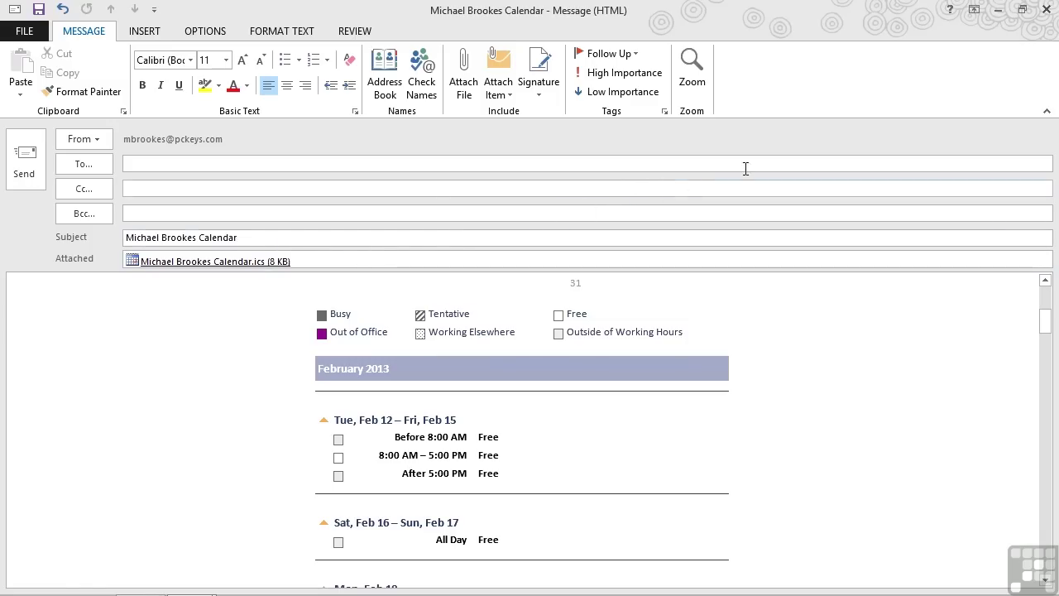
click(1048, 9)
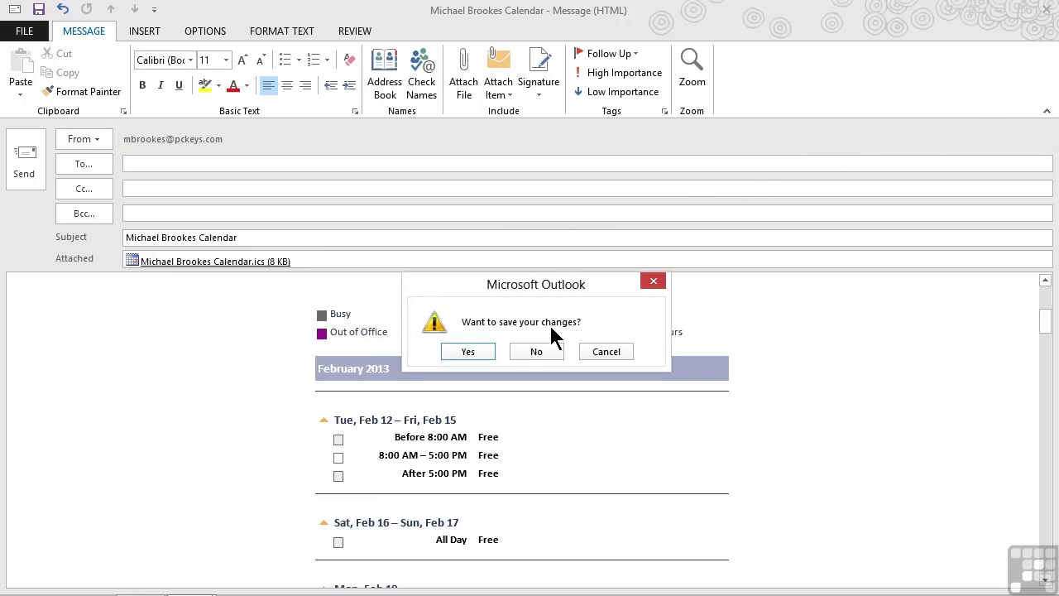
click(547, 350)
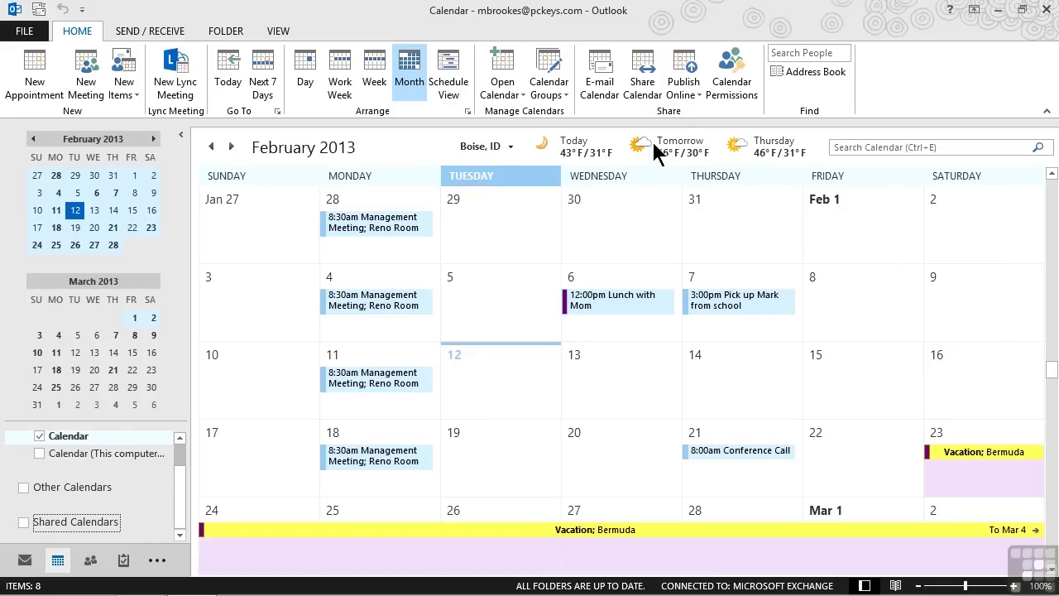
- Choose Publish This Calendar under Publish Online to reach the Office 365 sign-in page
click(682, 92)
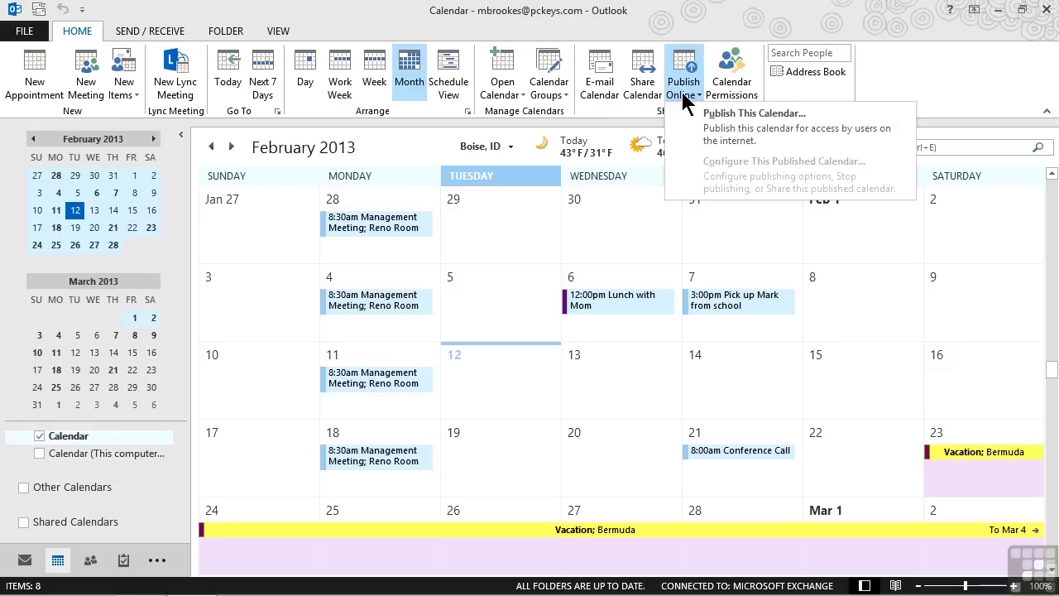
click(683, 71)
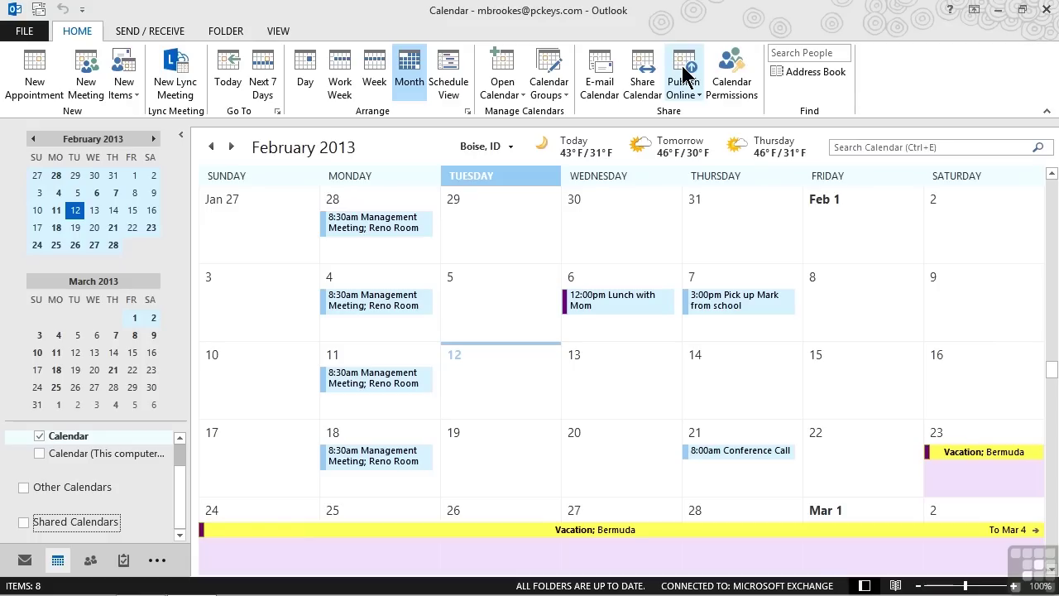
click(683, 74)
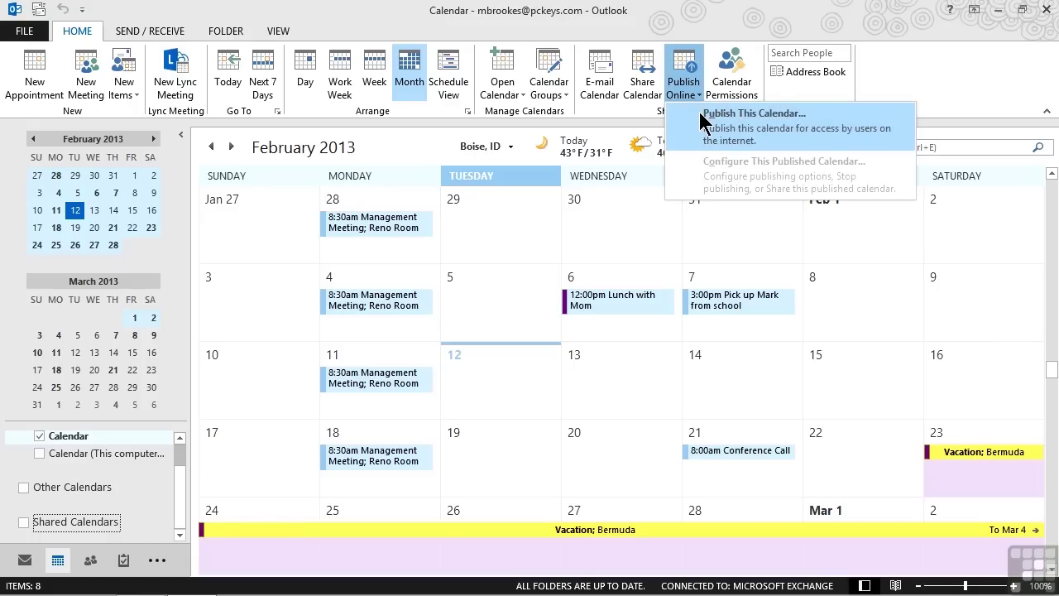
click(701, 120)
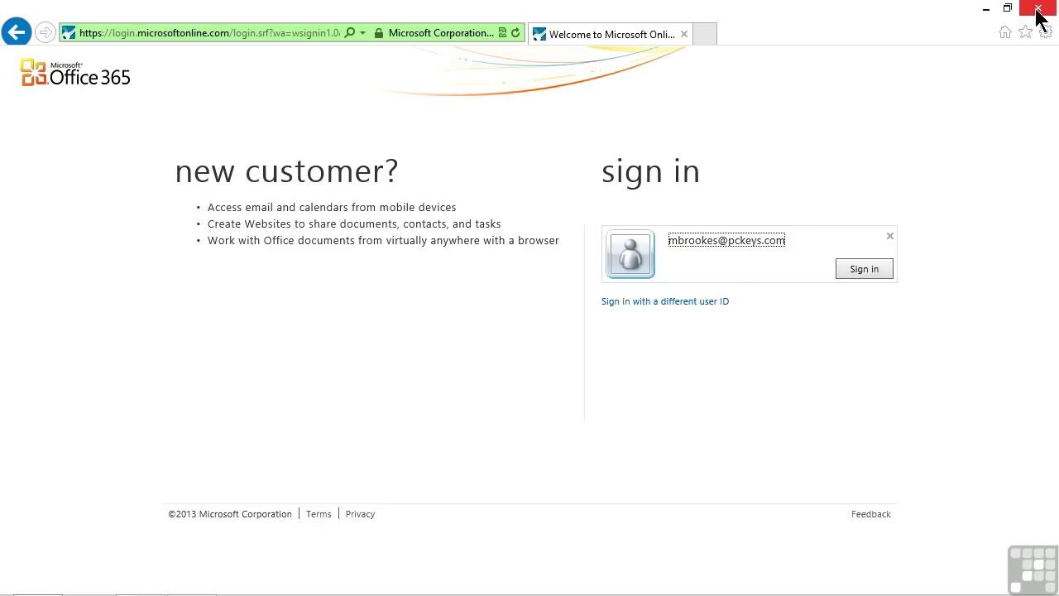
- Close the Internet Explorer sign-in window without signing in
click(1040, 10)
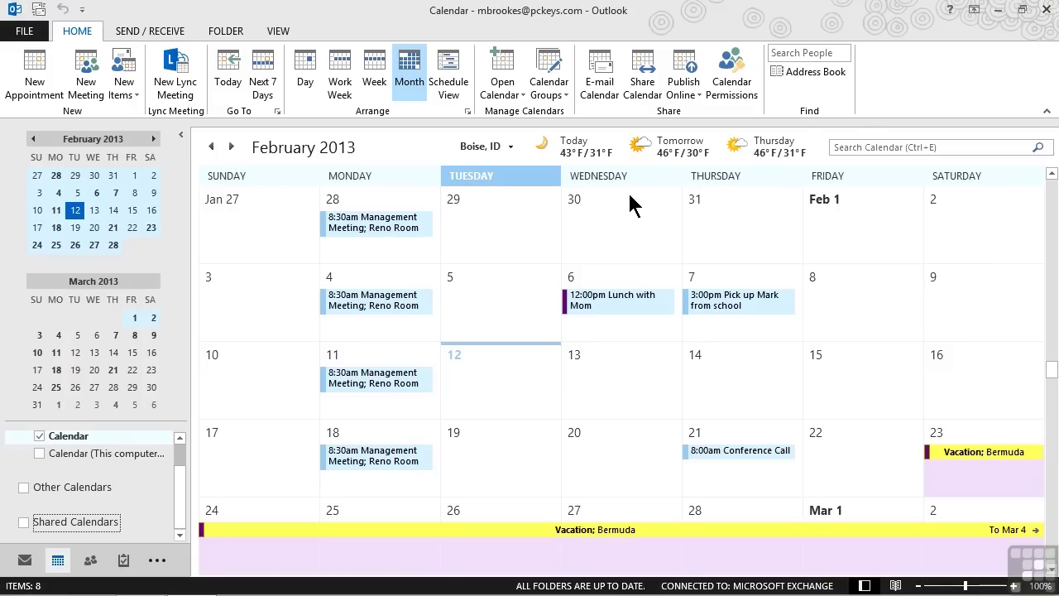
click(644, 83)
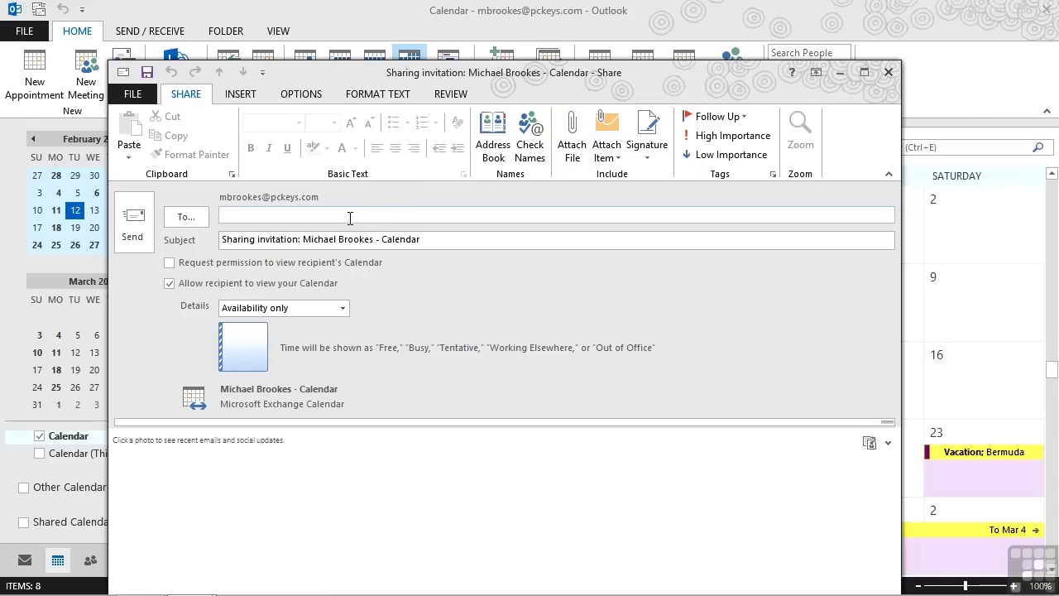
- Set the sharing invitation to full details with an access request, then close it unsent
drag(293, 239, 231, 240)
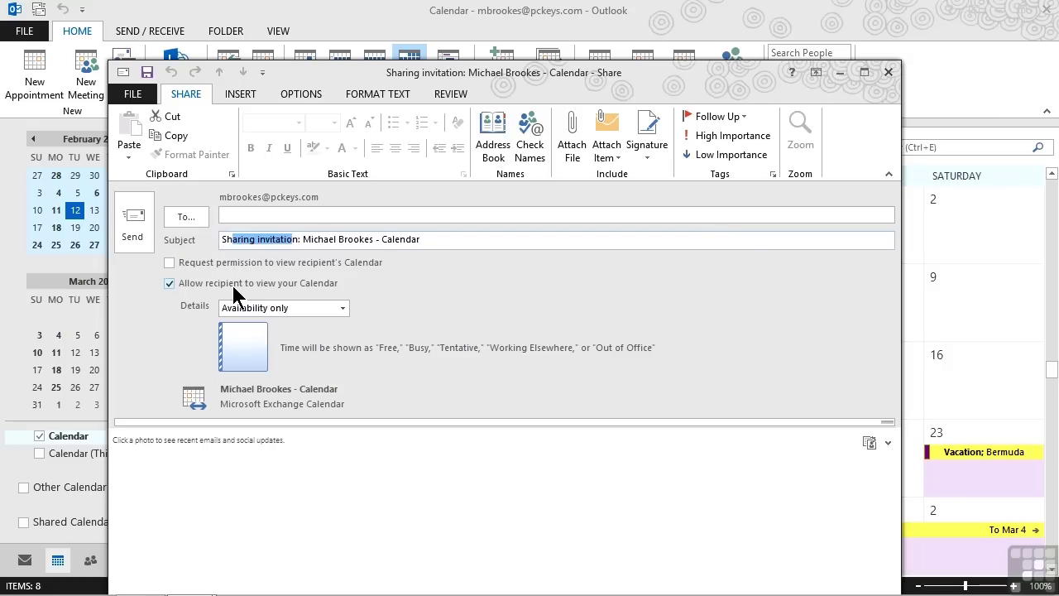
click(168, 262)
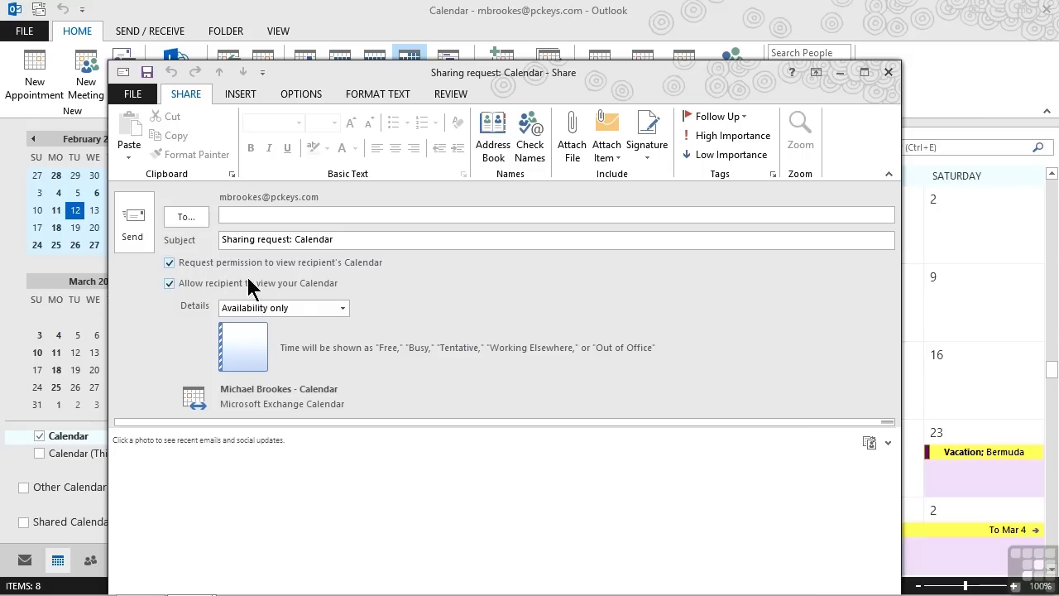
click(342, 309)
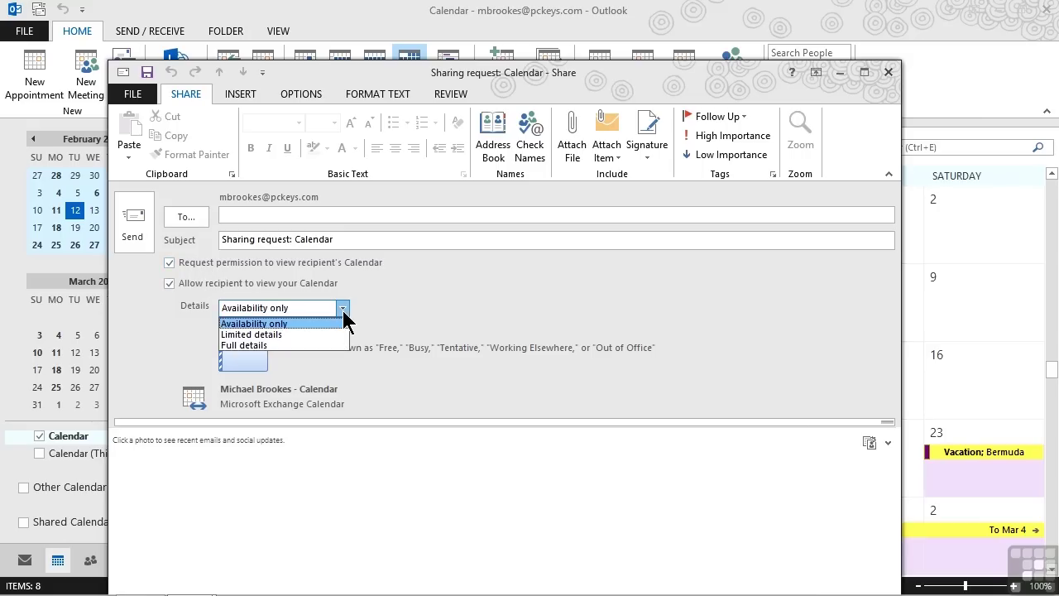
click(314, 345)
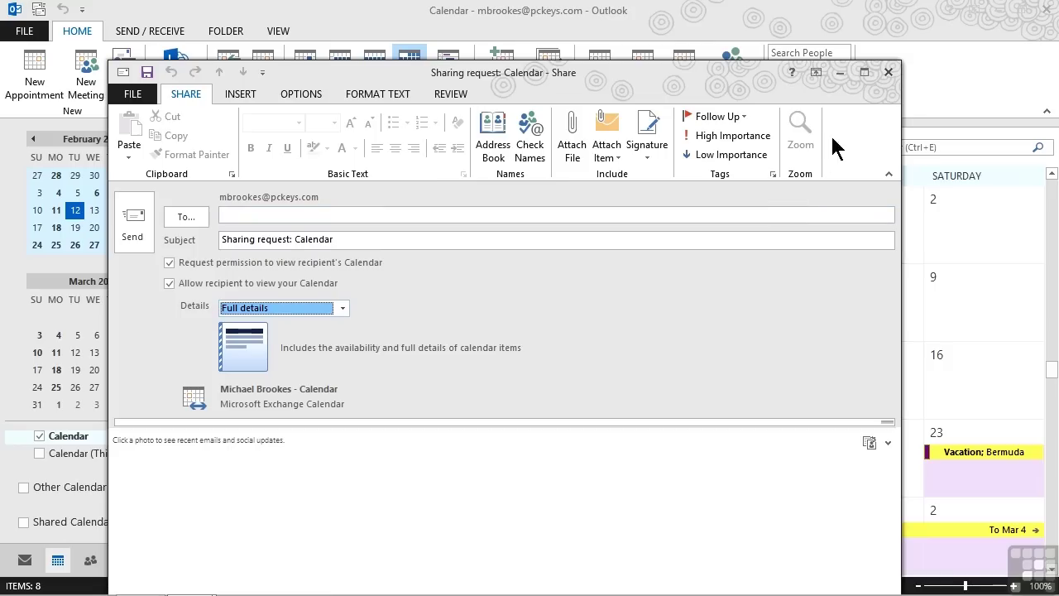
click(888, 73)
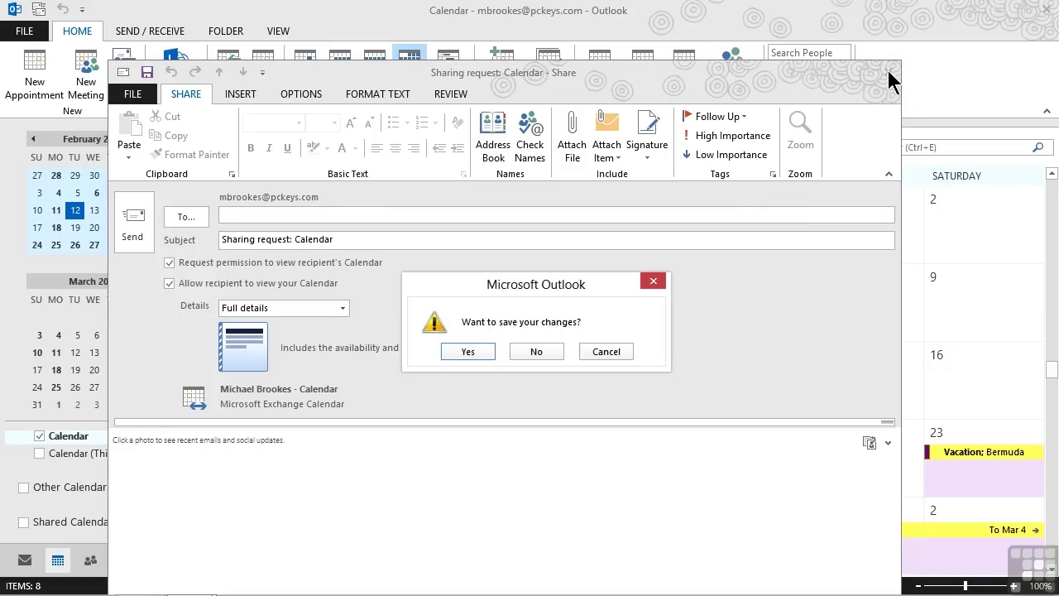
click(542, 351)
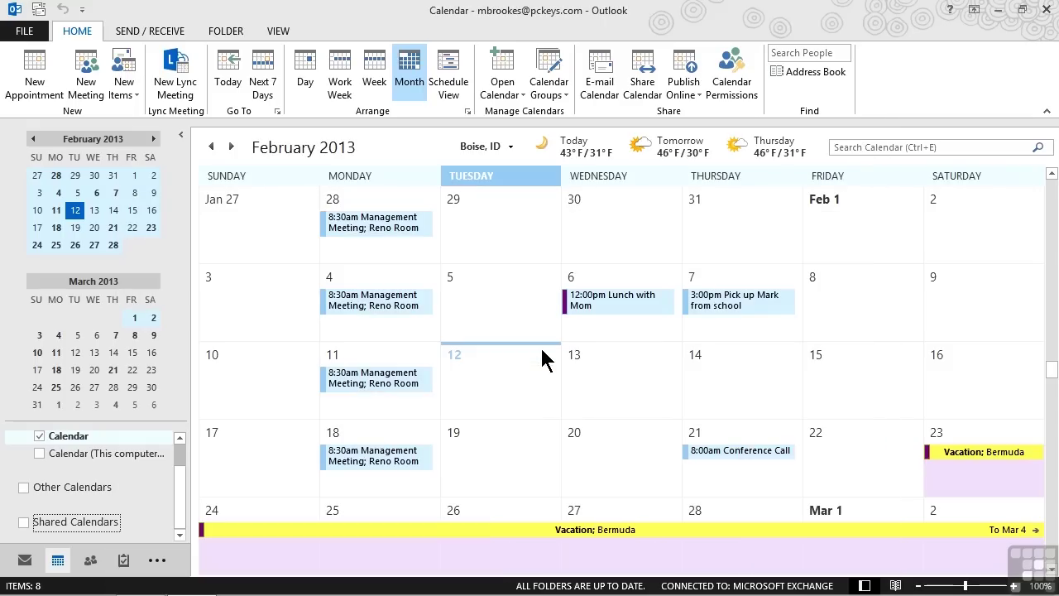
click(25, 563)
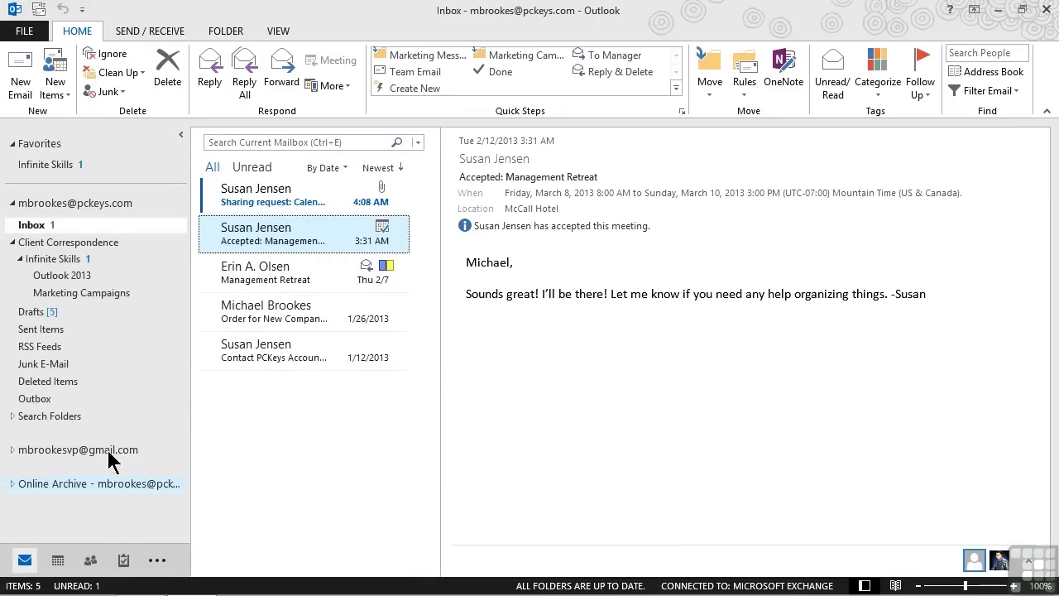
click(315, 201)
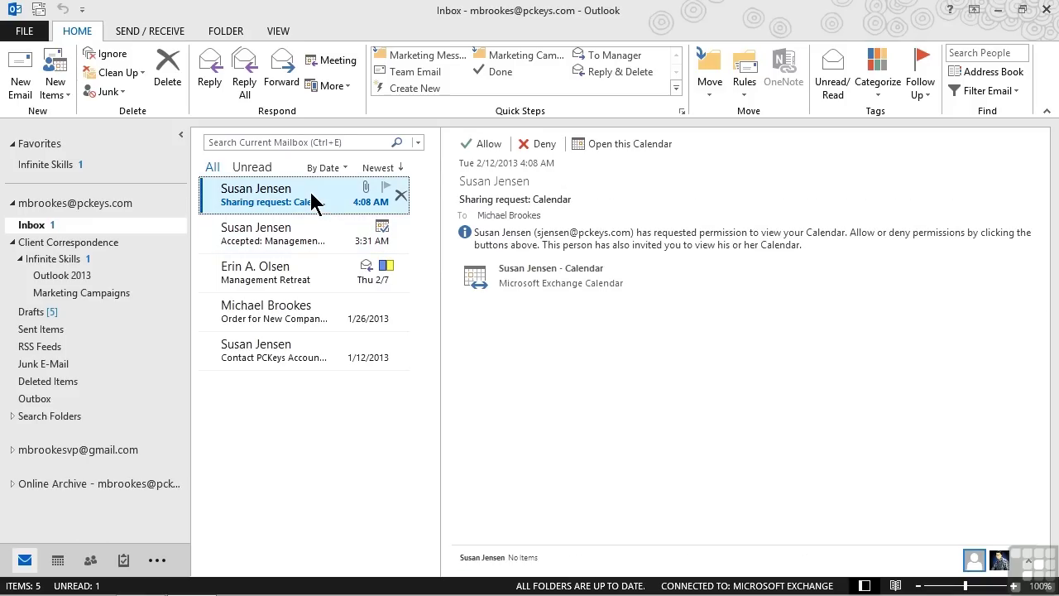
click(485, 199)
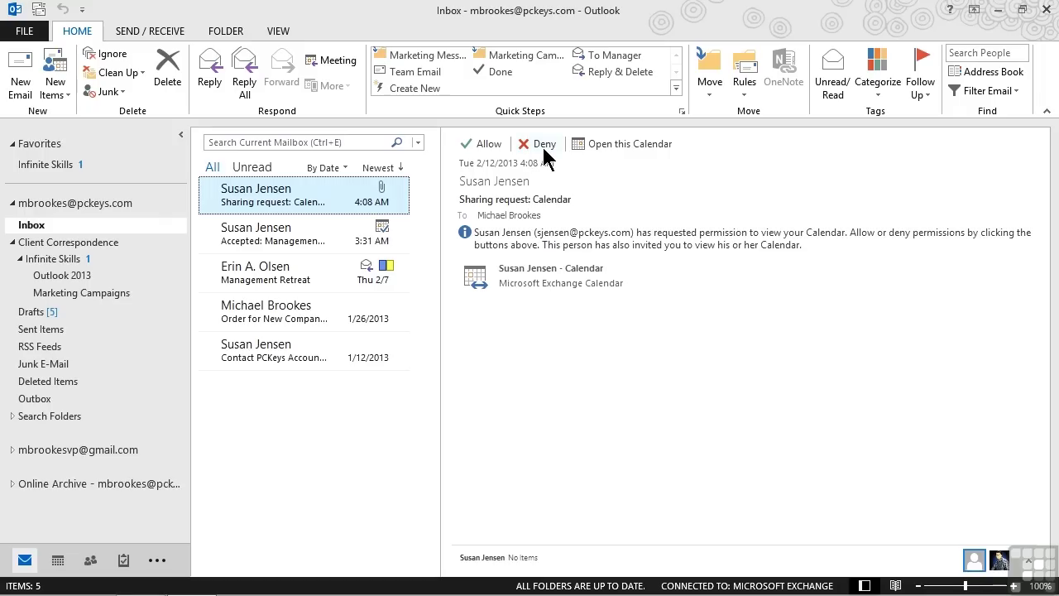
click(476, 143)
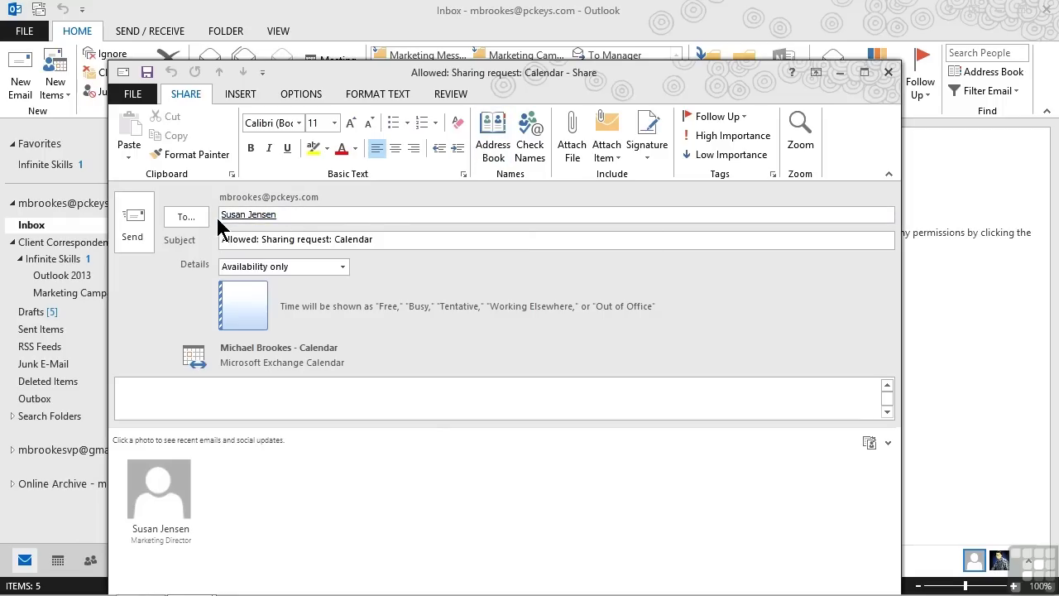
click(138, 220)
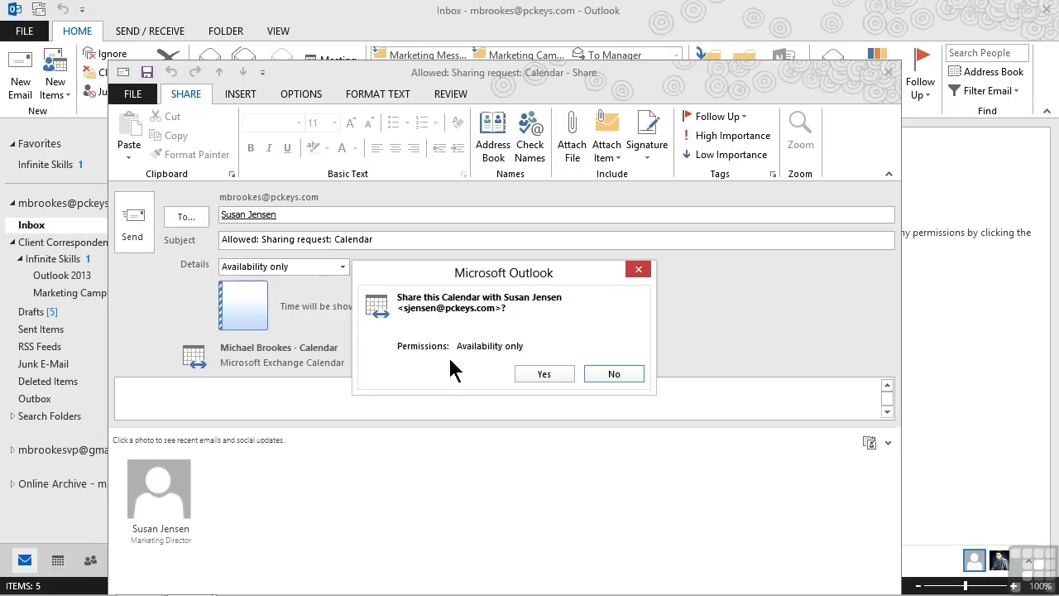
click(539, 375)
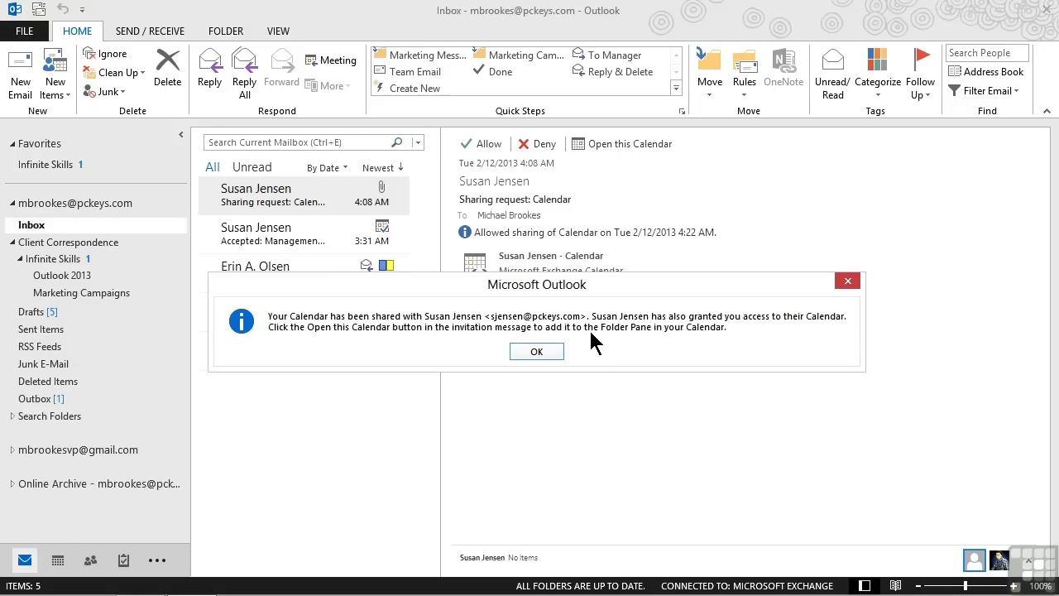
click(536, 351)
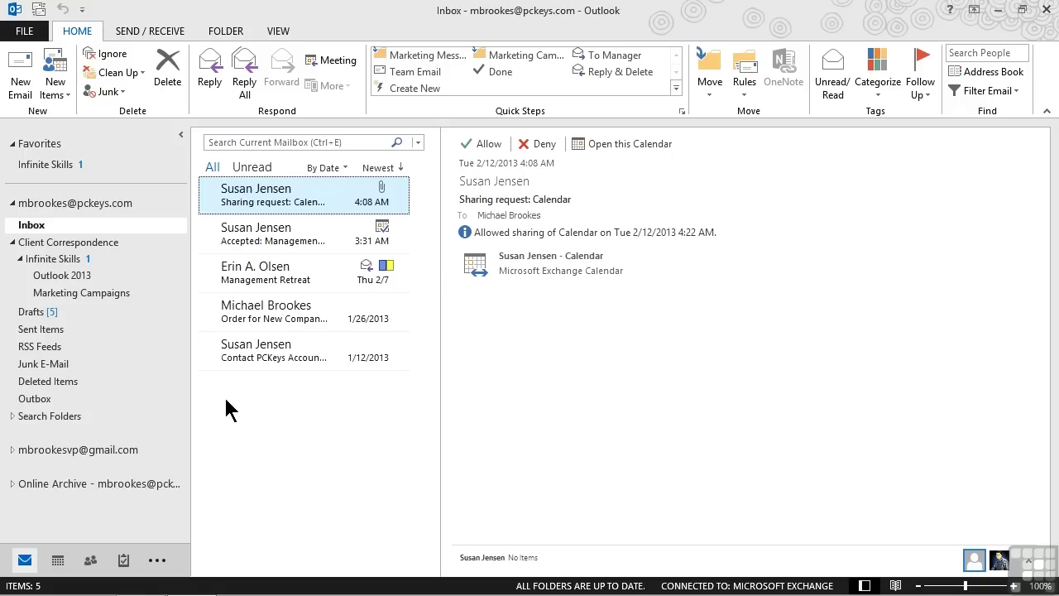
click(57, 560)
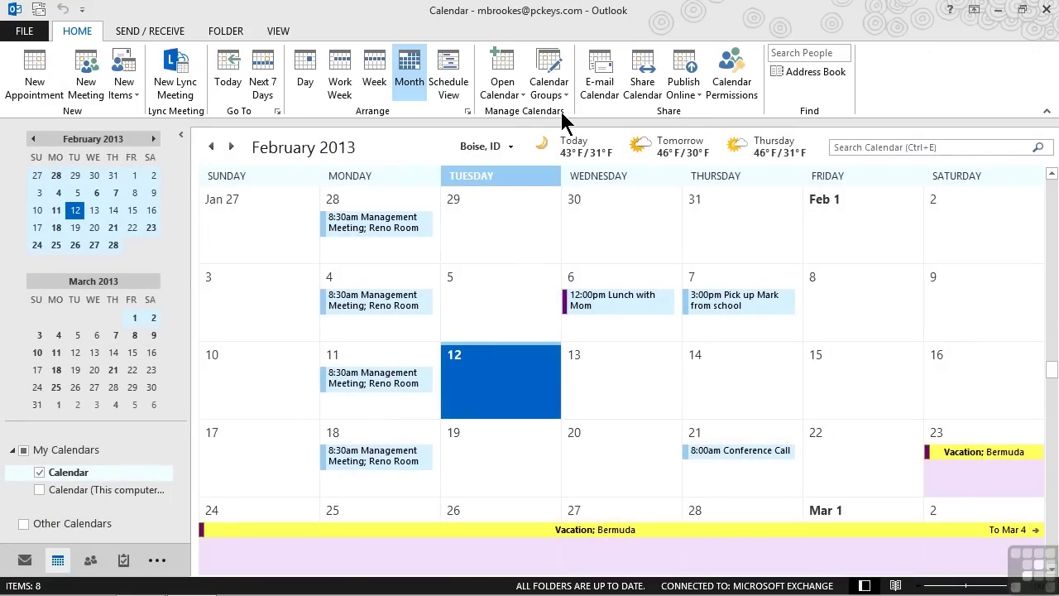
click(504, 97)
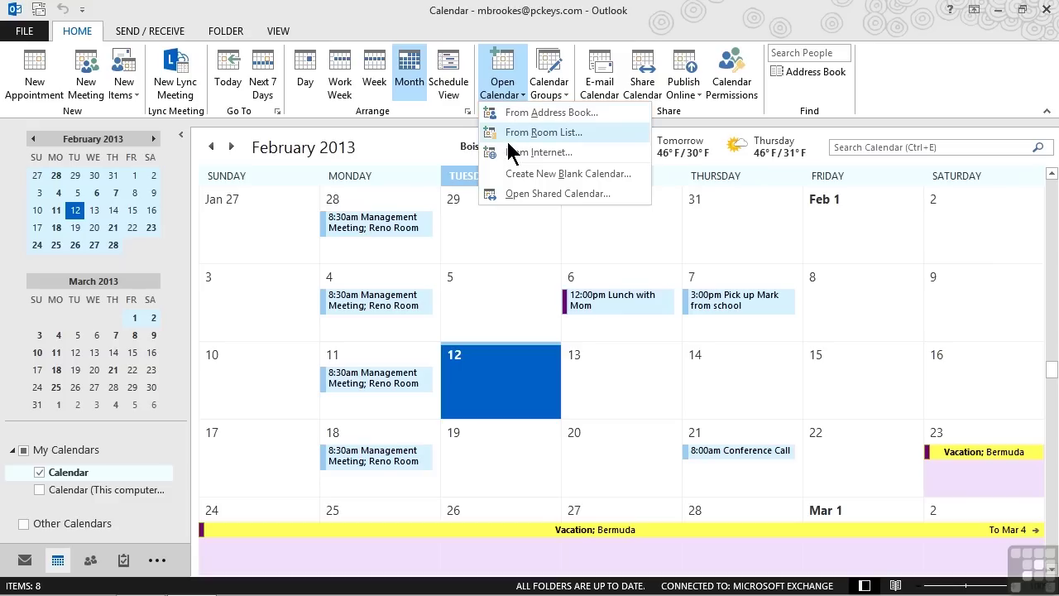
click(507, 196)
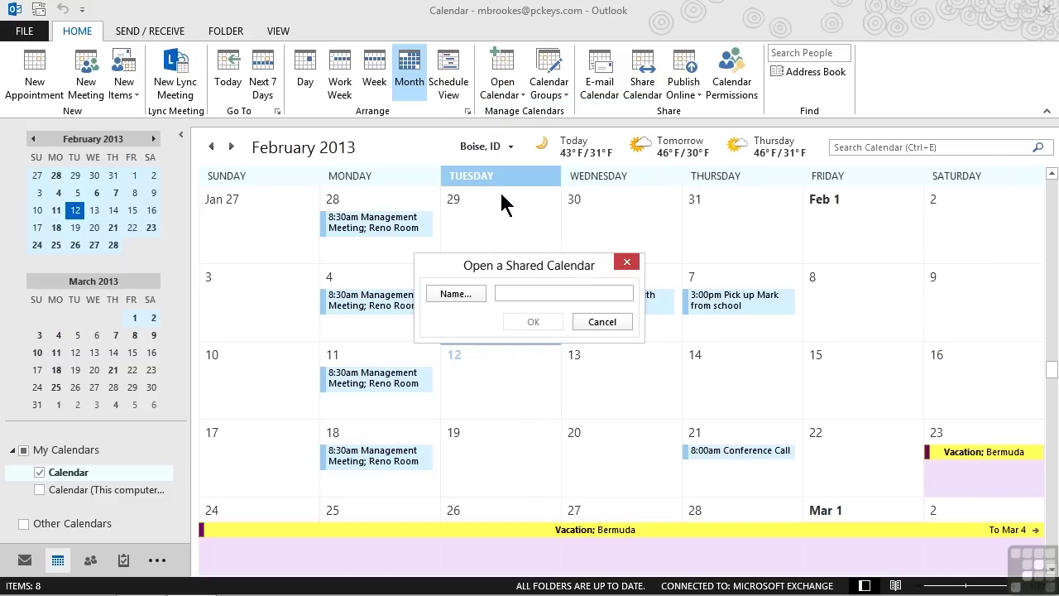
click(459, 297)
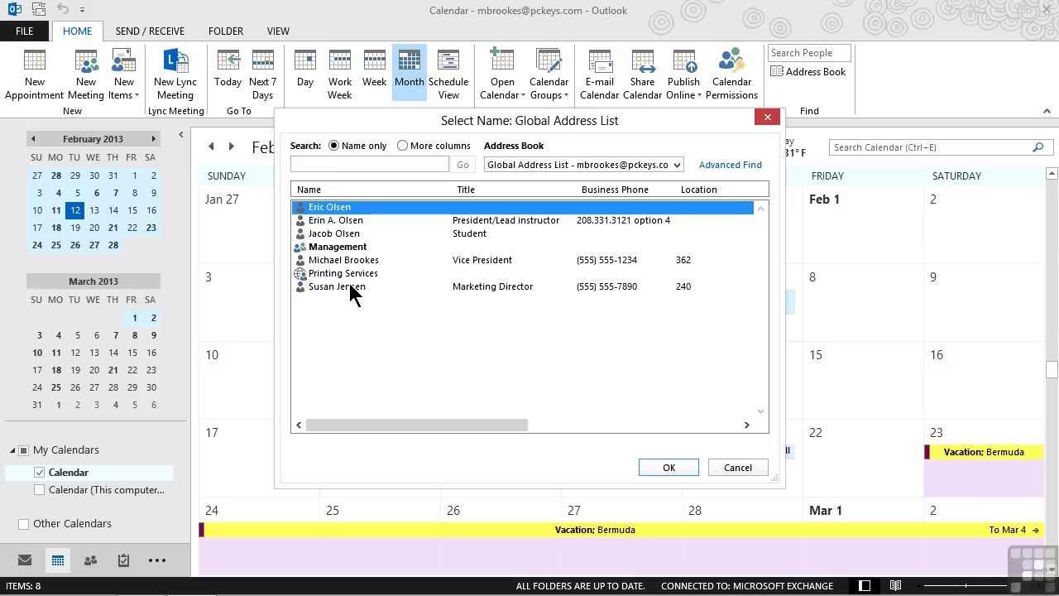
double_click(351, 287)
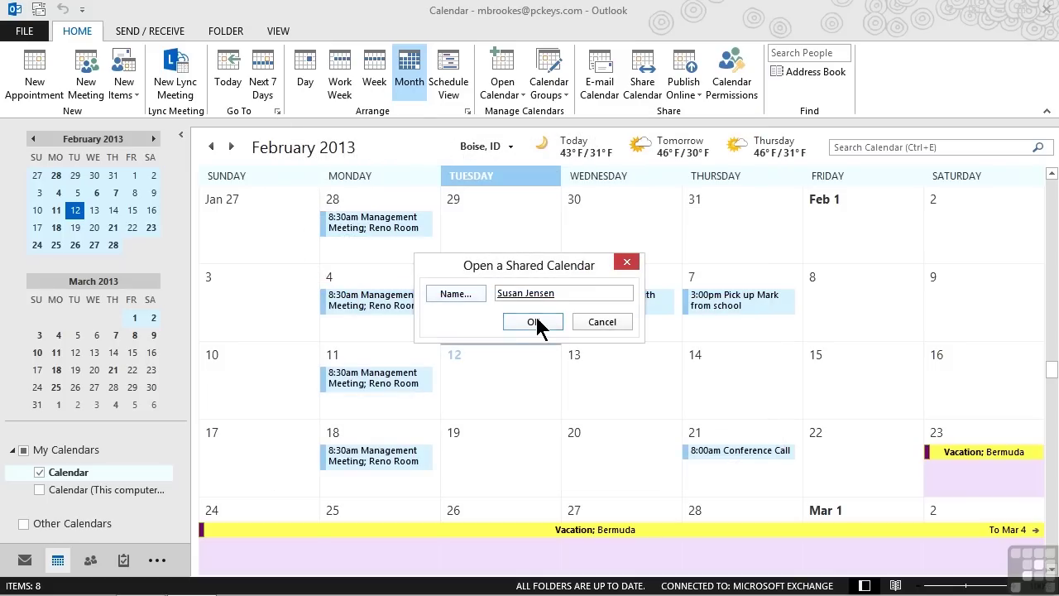
click(536, 323)
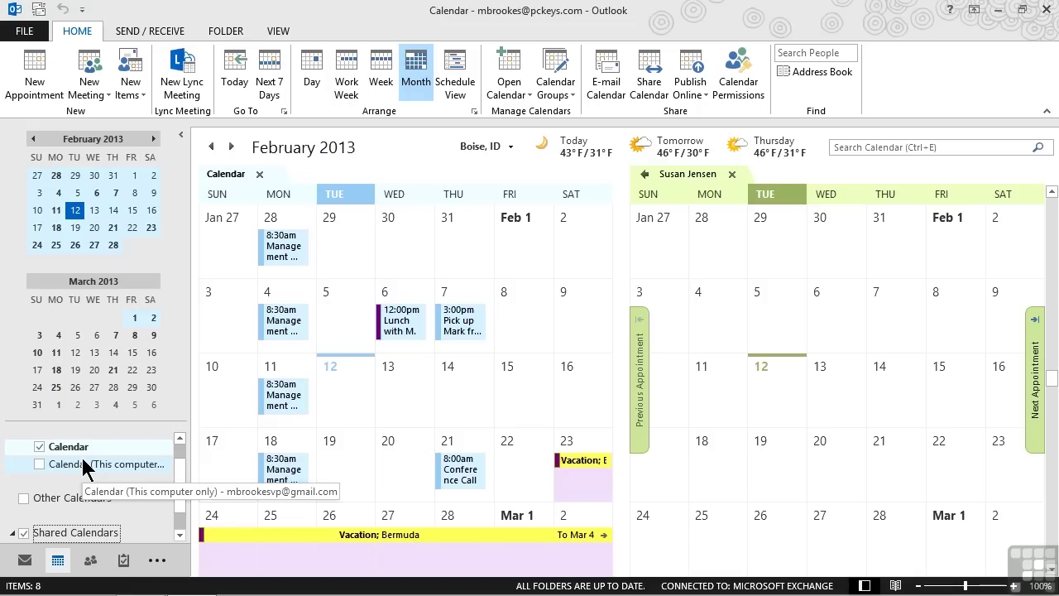
scroll(89, 476, down, 2)
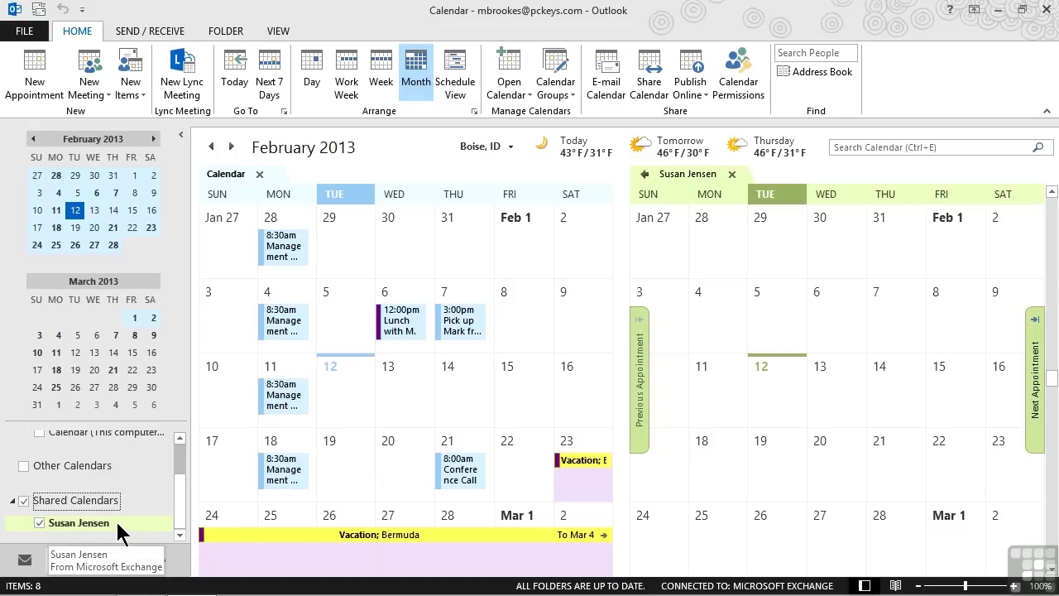
click(38, 523)
click(38, 523)
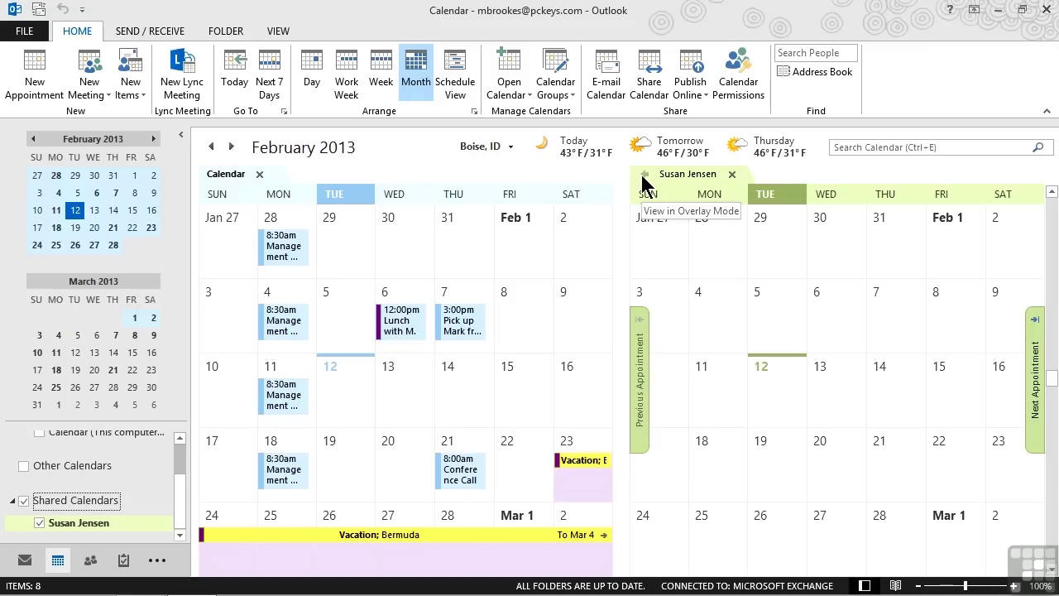
click(644, 175)
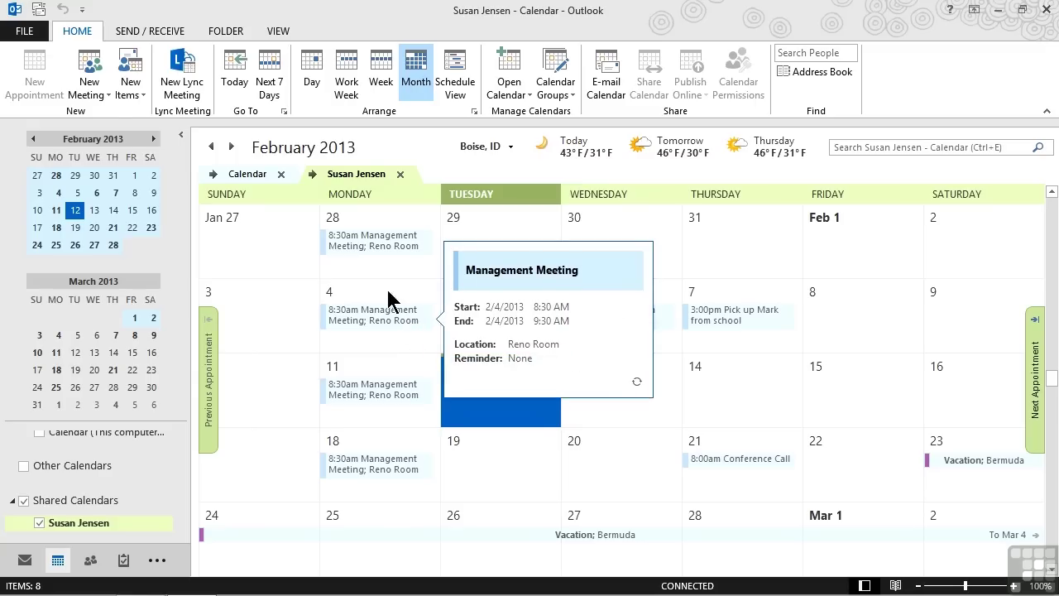
click(312, 174)
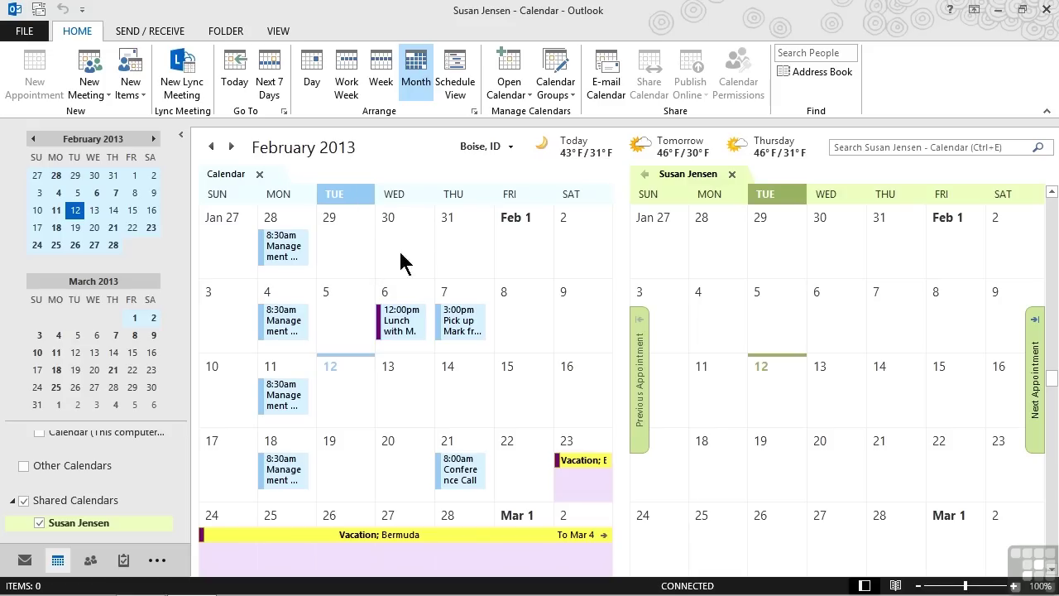
click(731, 173)
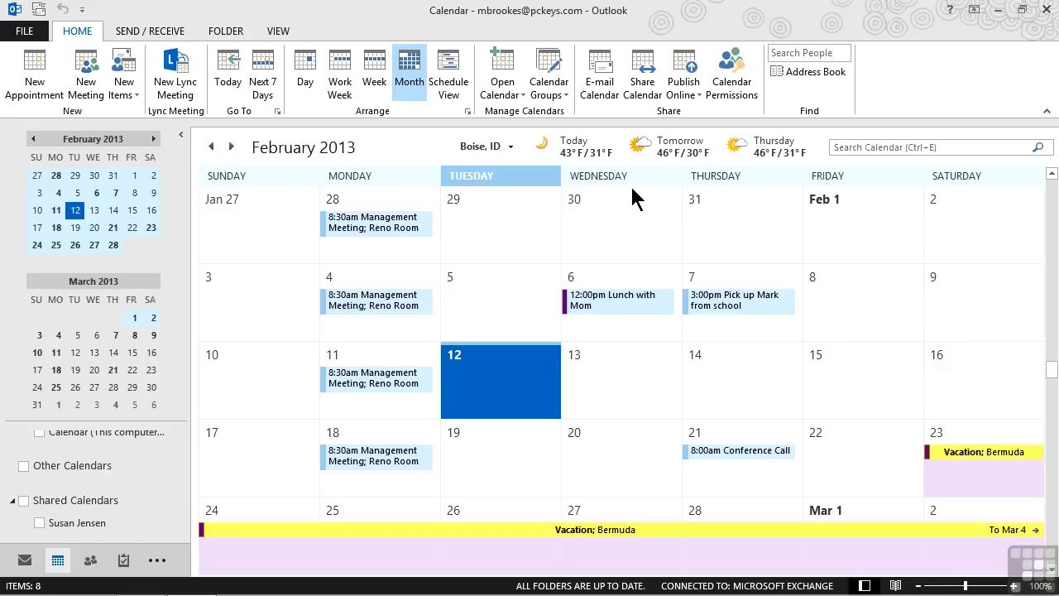
- Create a new calendar group and enter 'Marketing' as its name
click(556, 97)
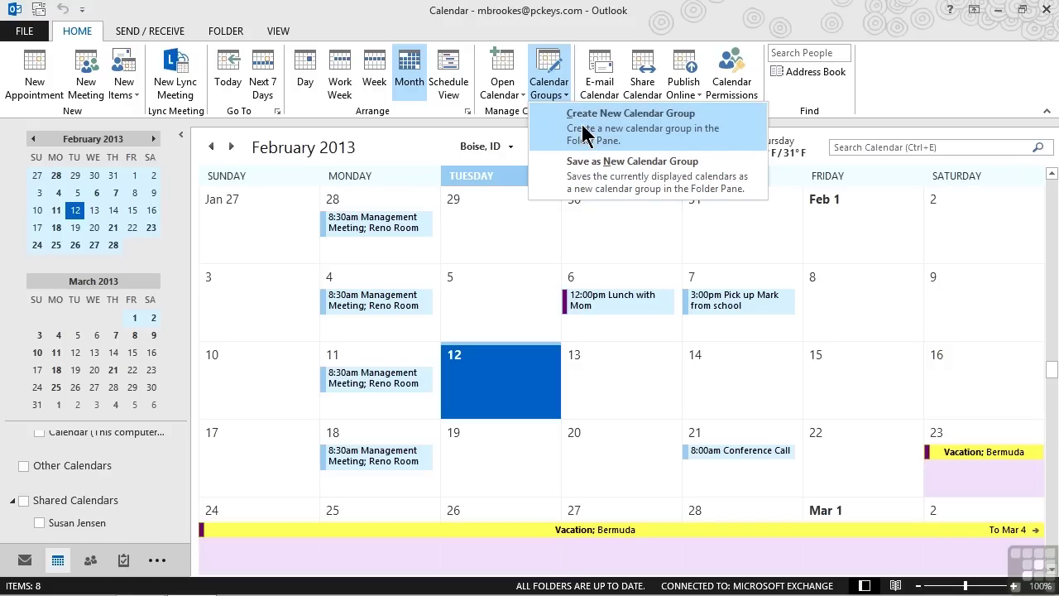
click(584, 132)
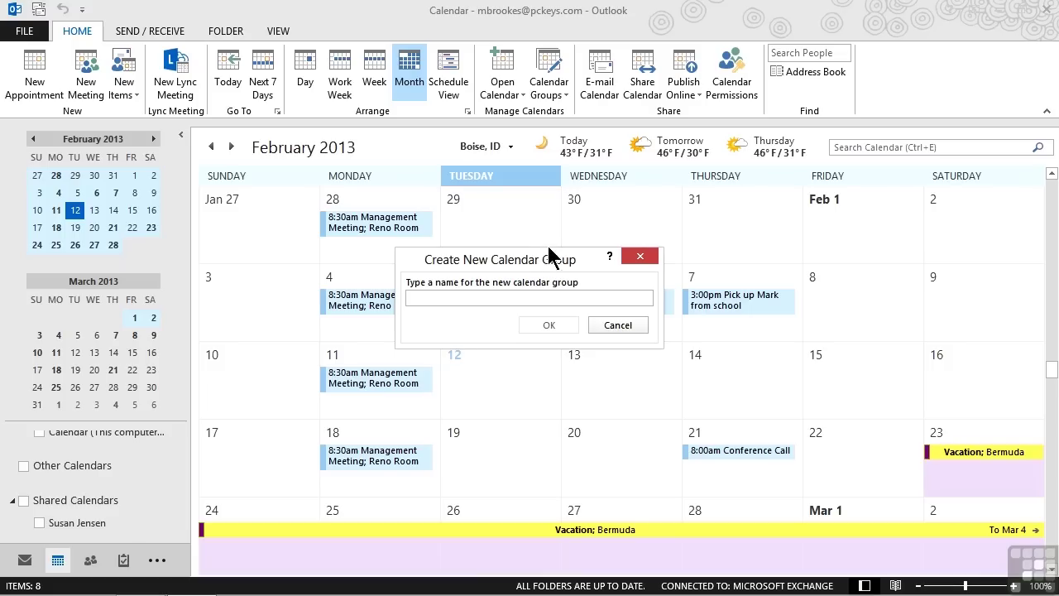
text(Marketing)
click(547, 326)
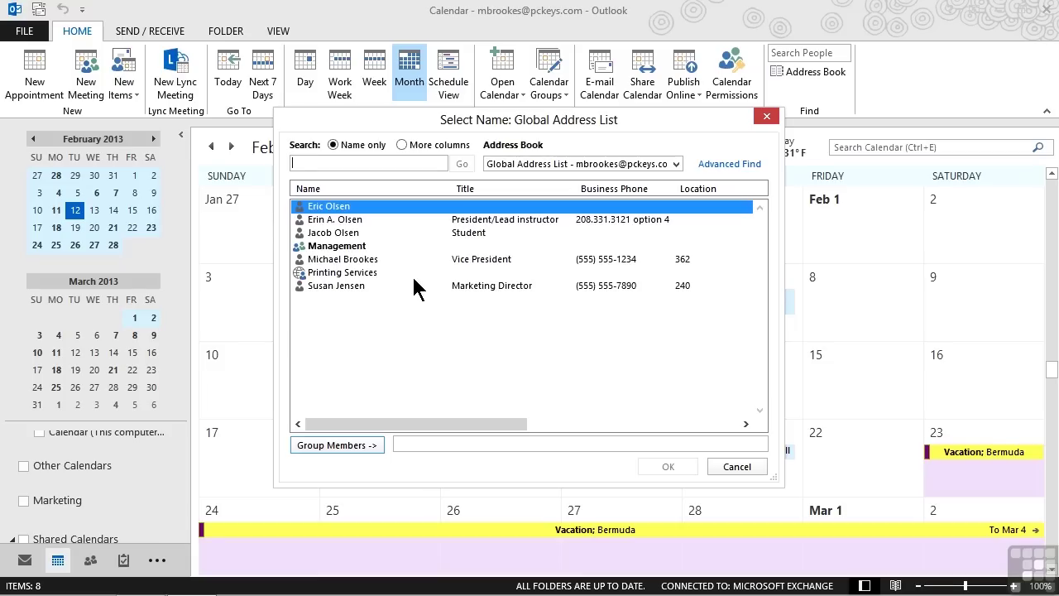
double_click(349, 260)
double_click(343, 285)
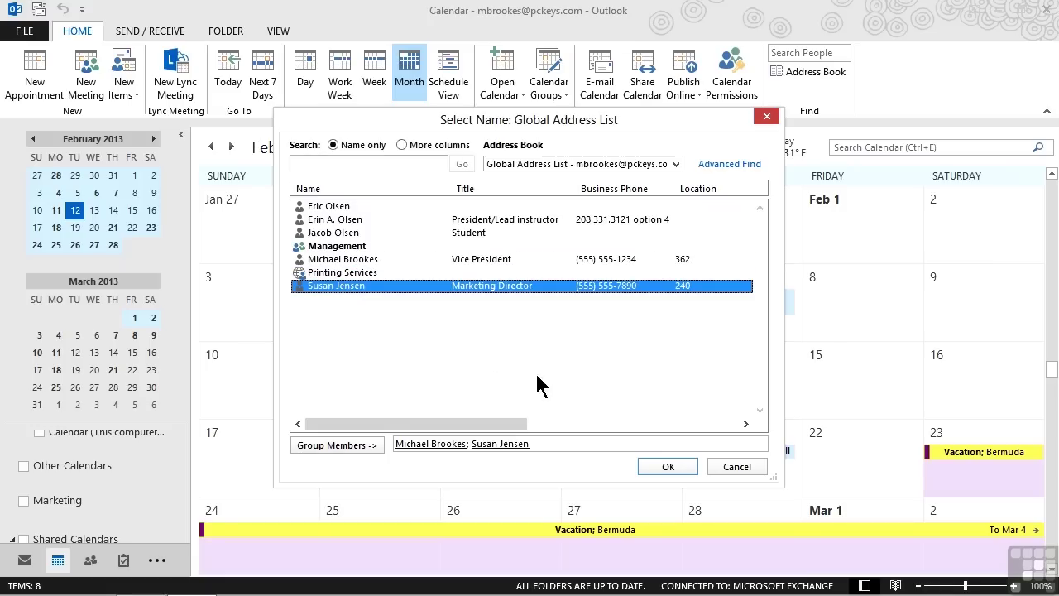
click(649, 463)
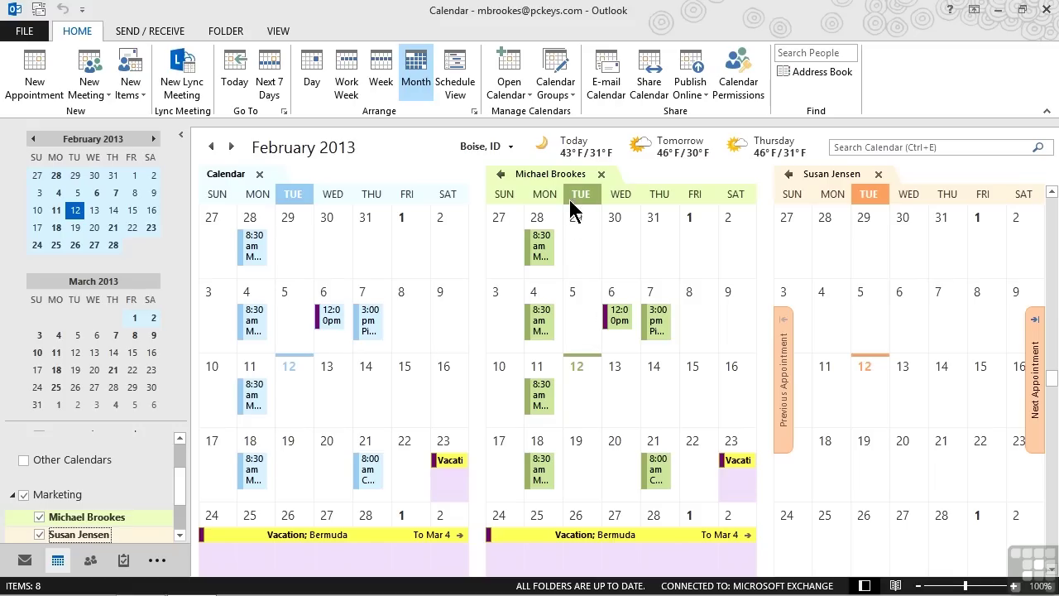
click(570, 98)
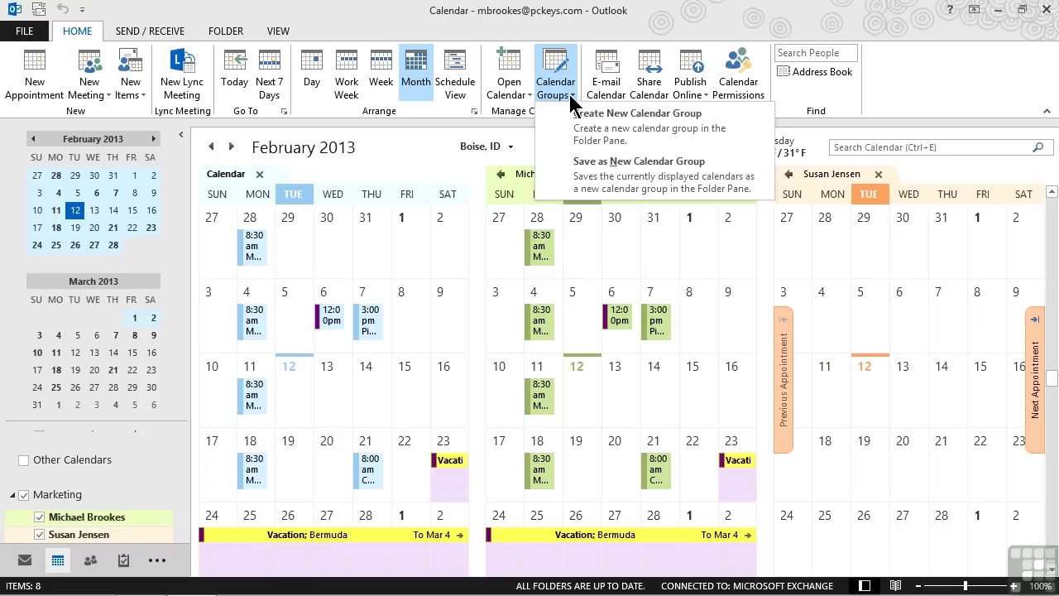
click(570, 97)
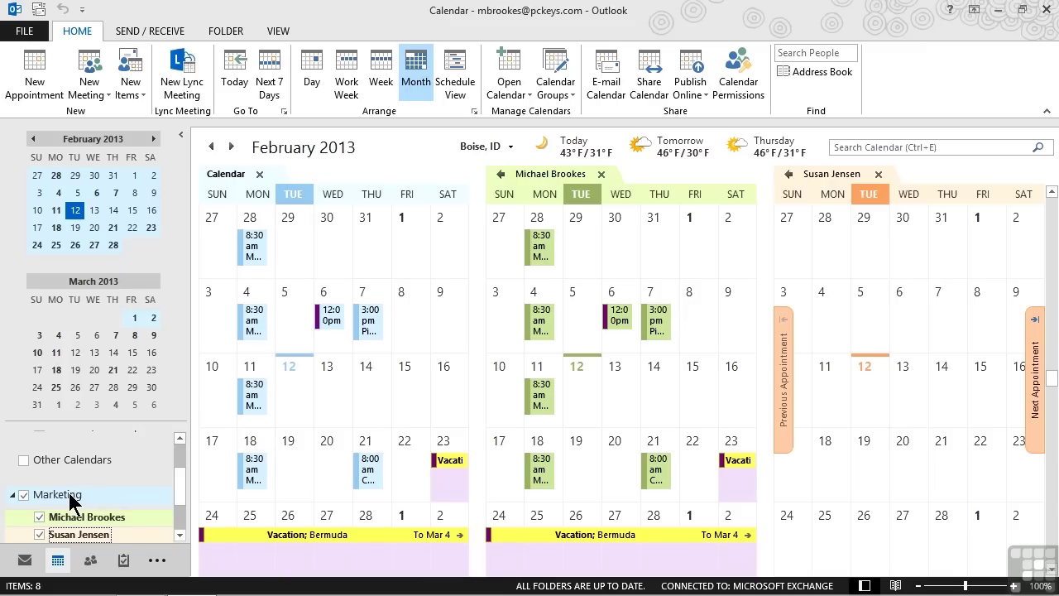
click(24, 496)
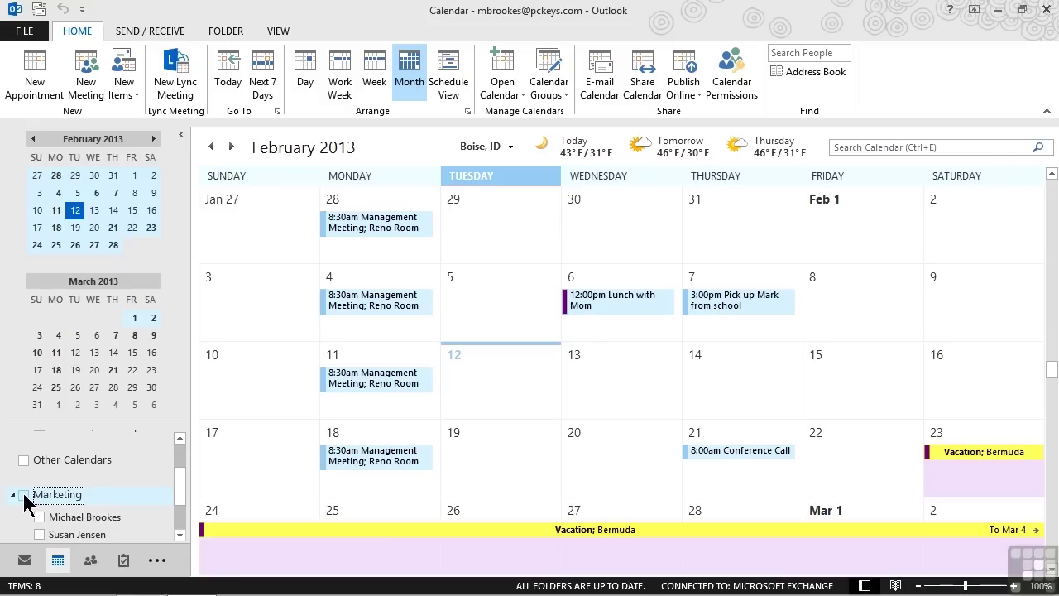
click(24, 496)
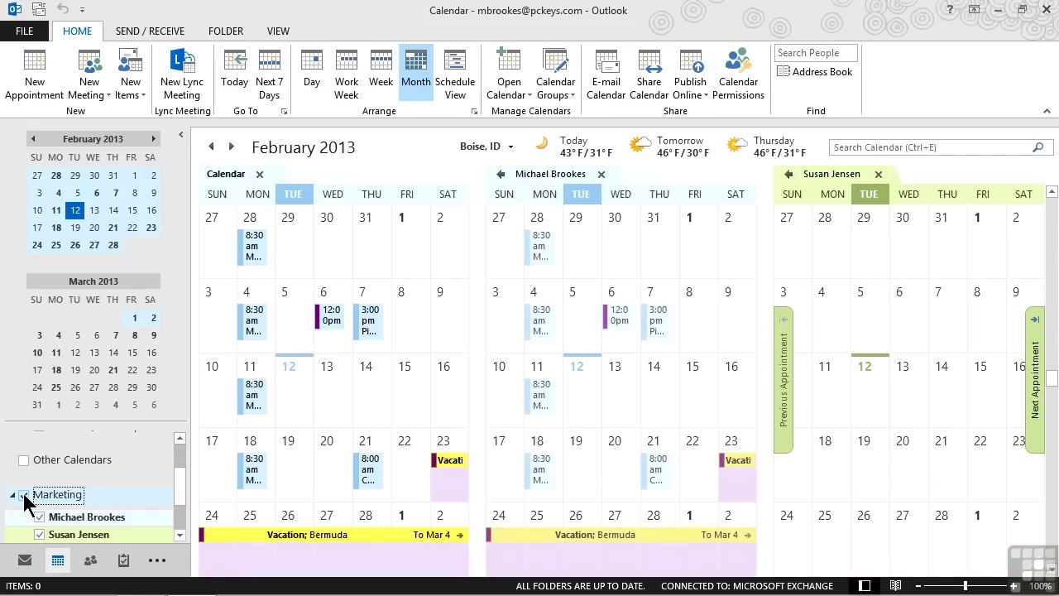
scroll(24, 495, down, 2)
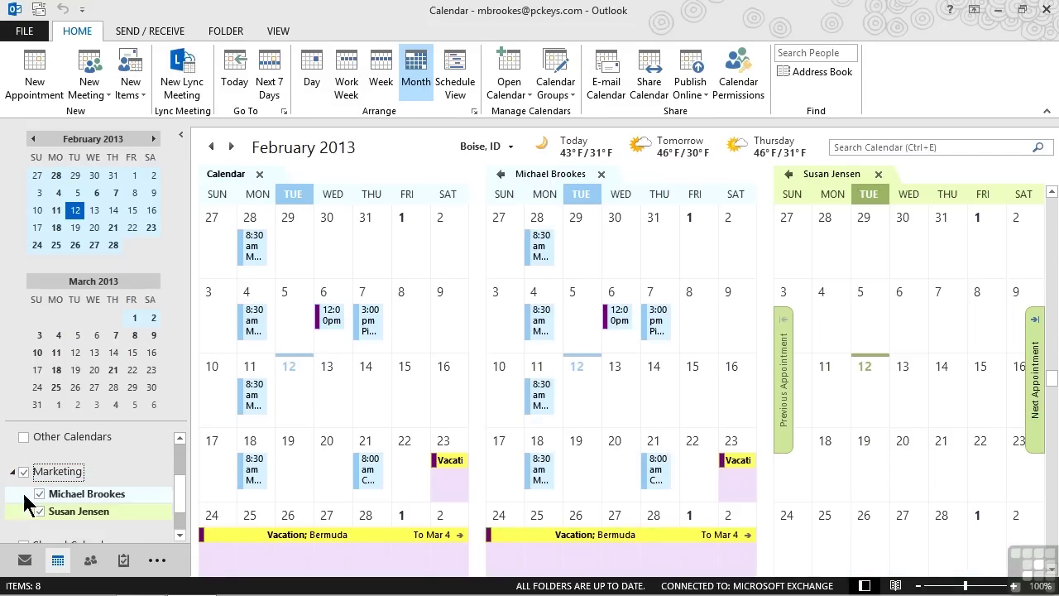
scroll(24, 499, down, 2)
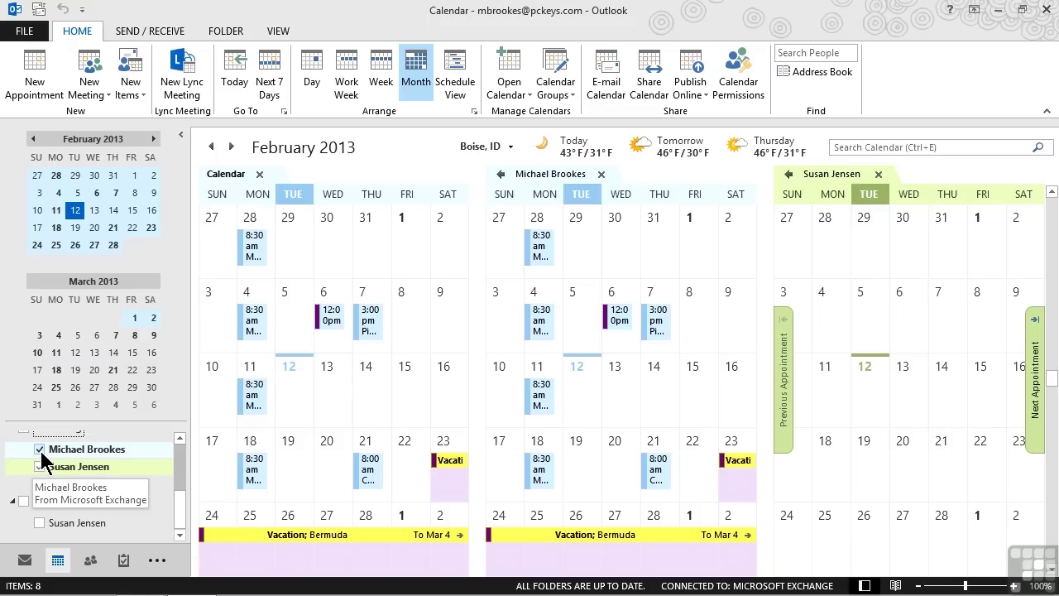
click(39, 450)
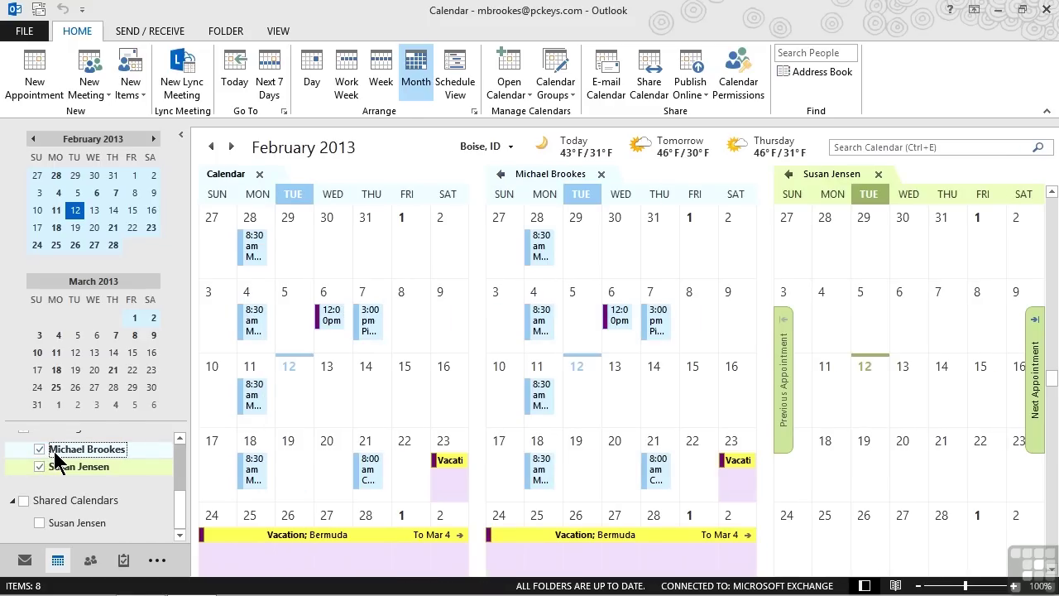
right_click(57, 458)
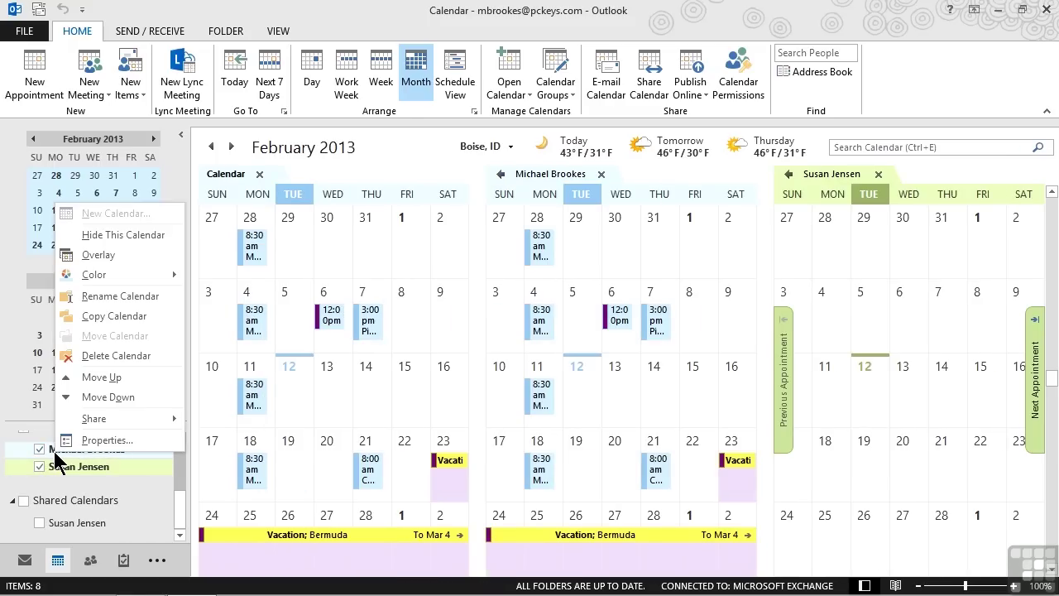
click(103, 359)
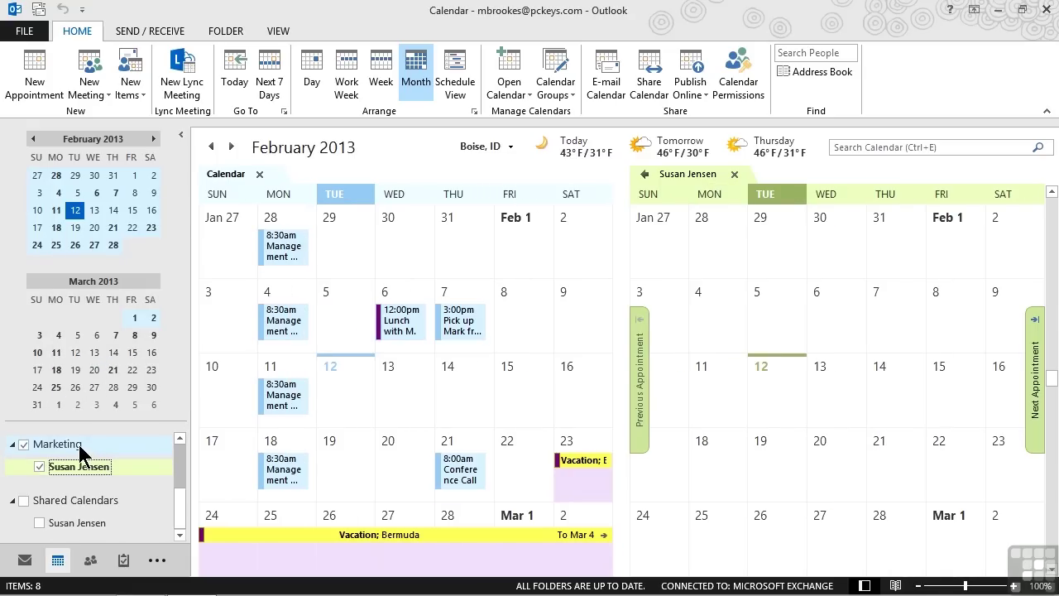
click(24, 445)
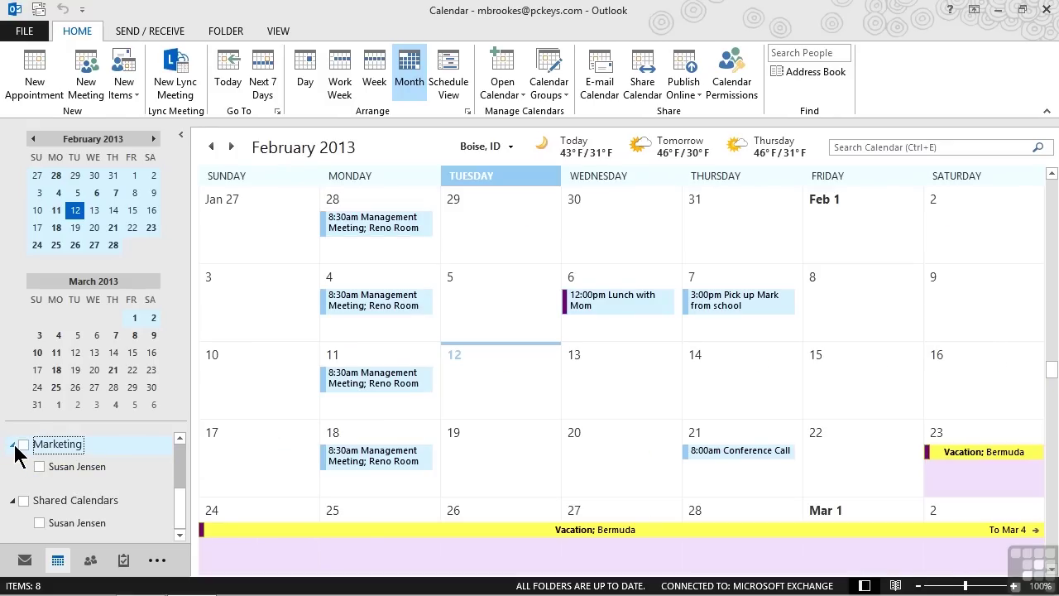
click(13, 445)
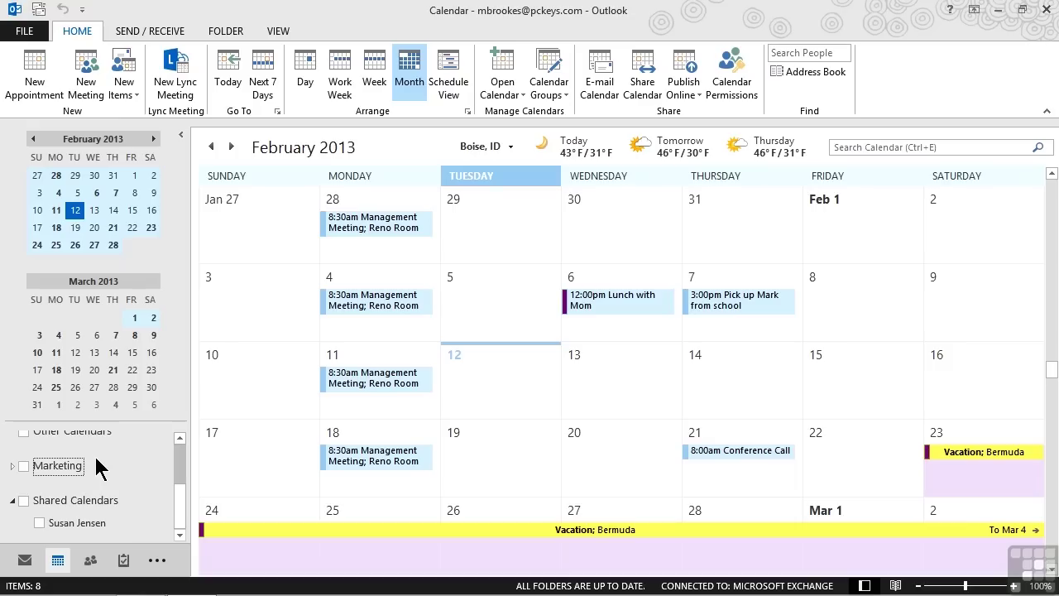
scroll(96, 457, up, 3)
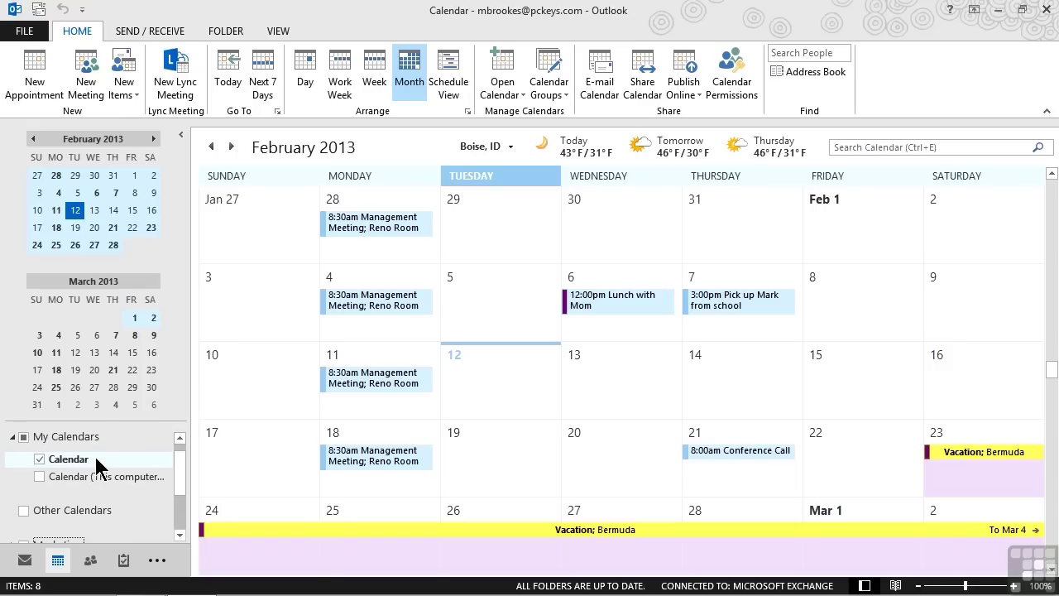
scroll(95, 457, down, 1)
scroll(95, 463, down, 1)
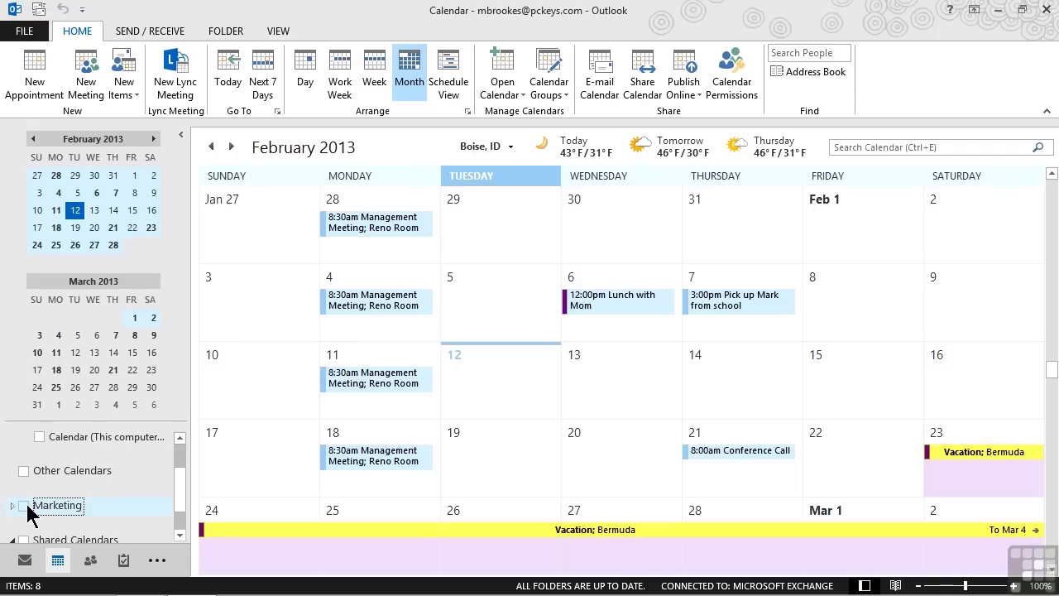
click(25, 506)
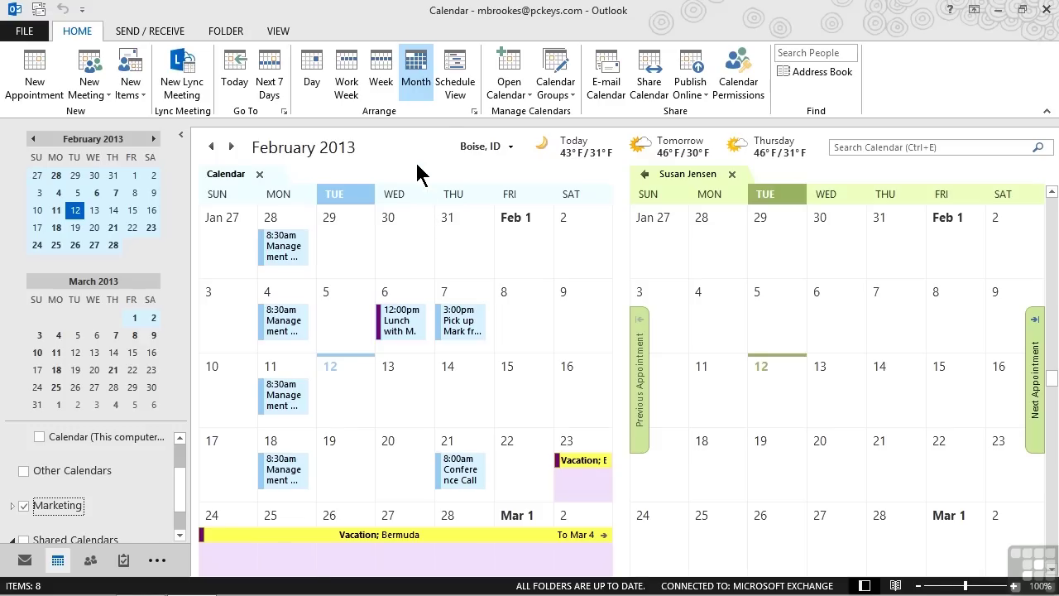
click(453, 73)
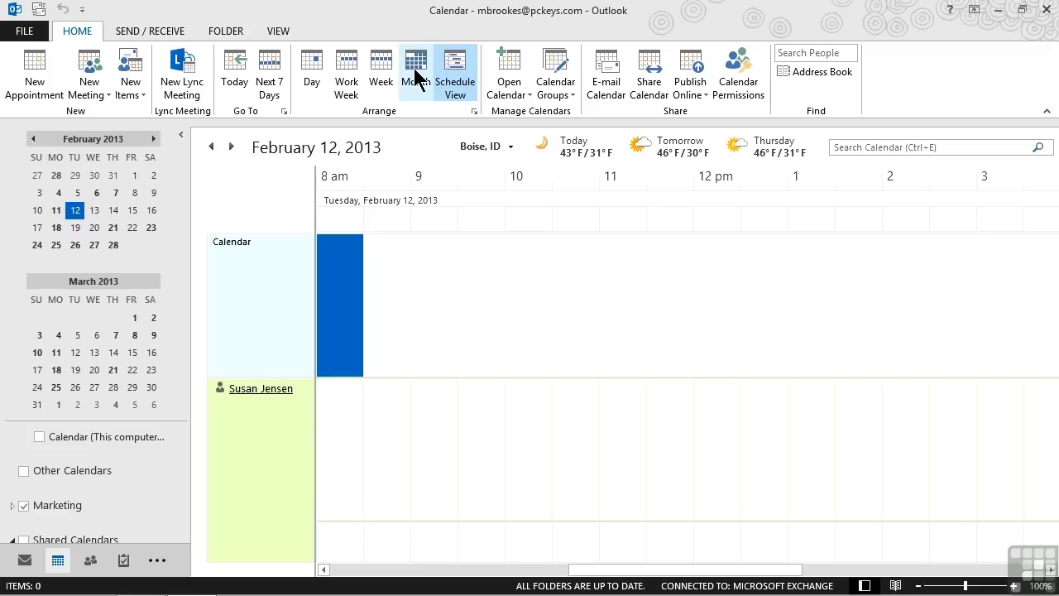
click(417, 79)
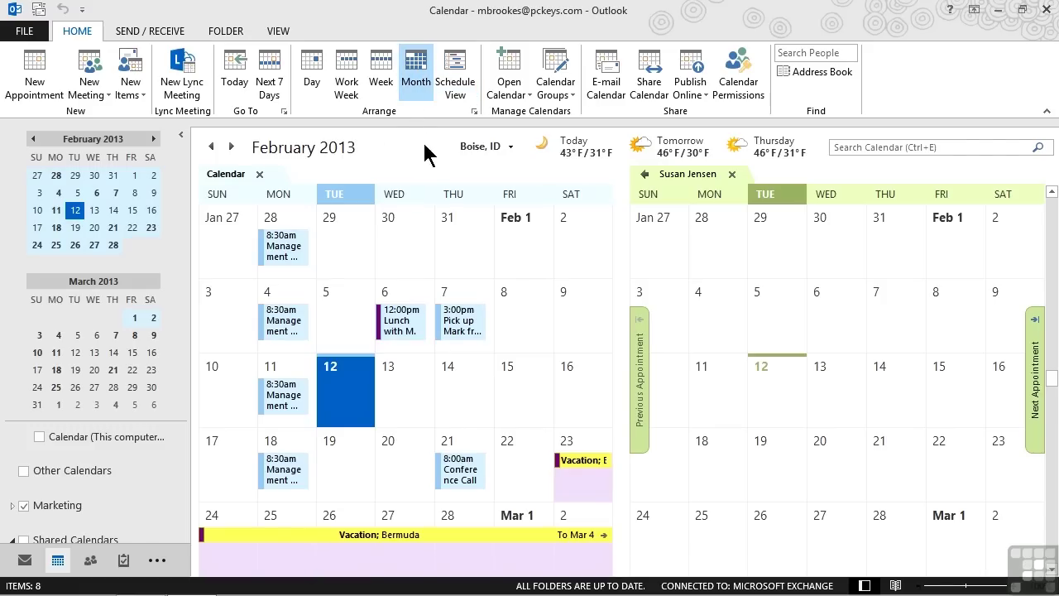
click(733, 179)
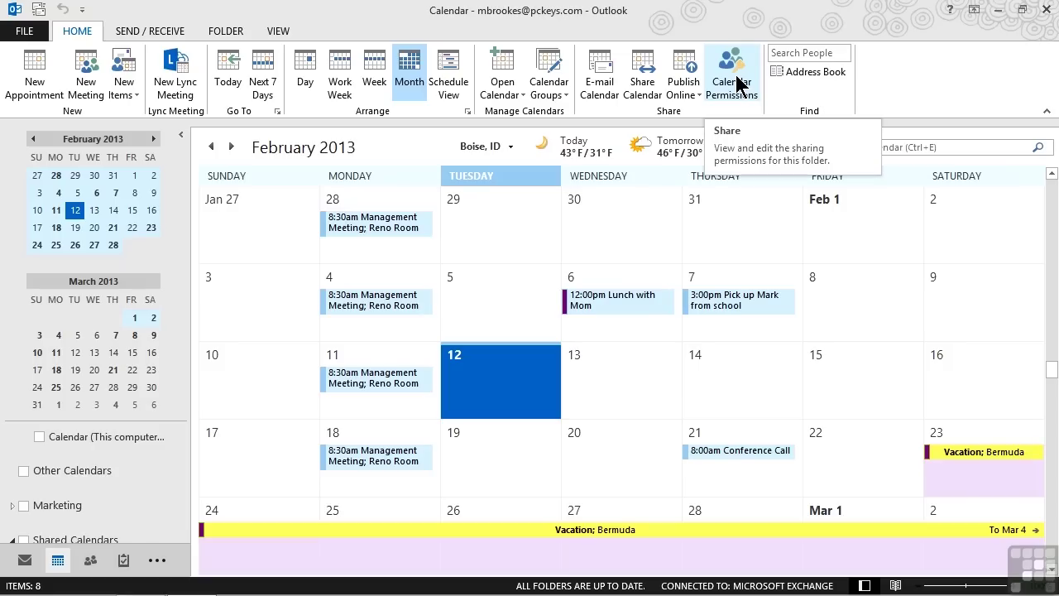
click(739, 85)
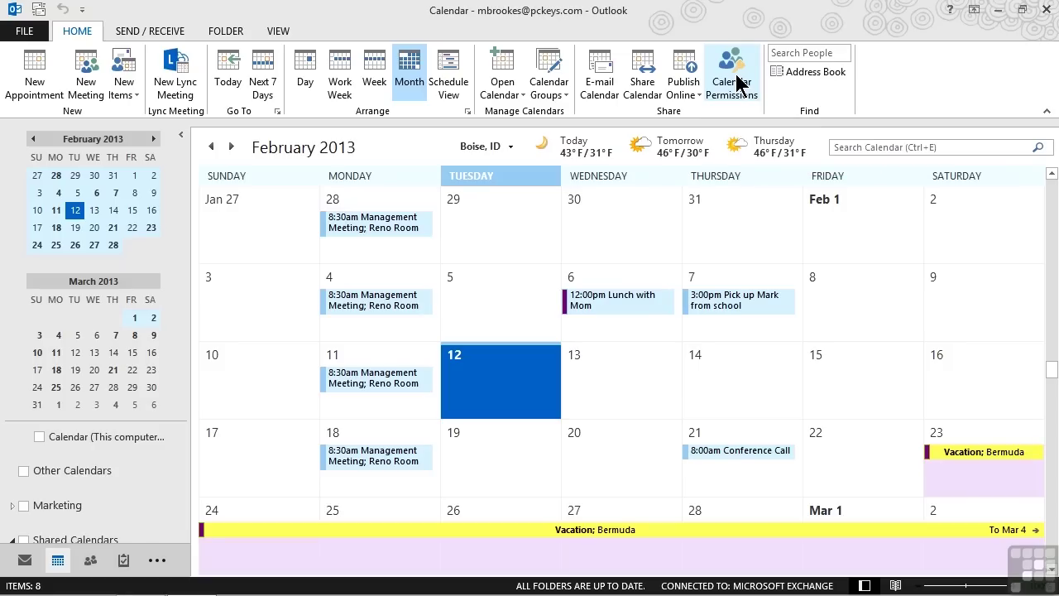
click(739, 85)
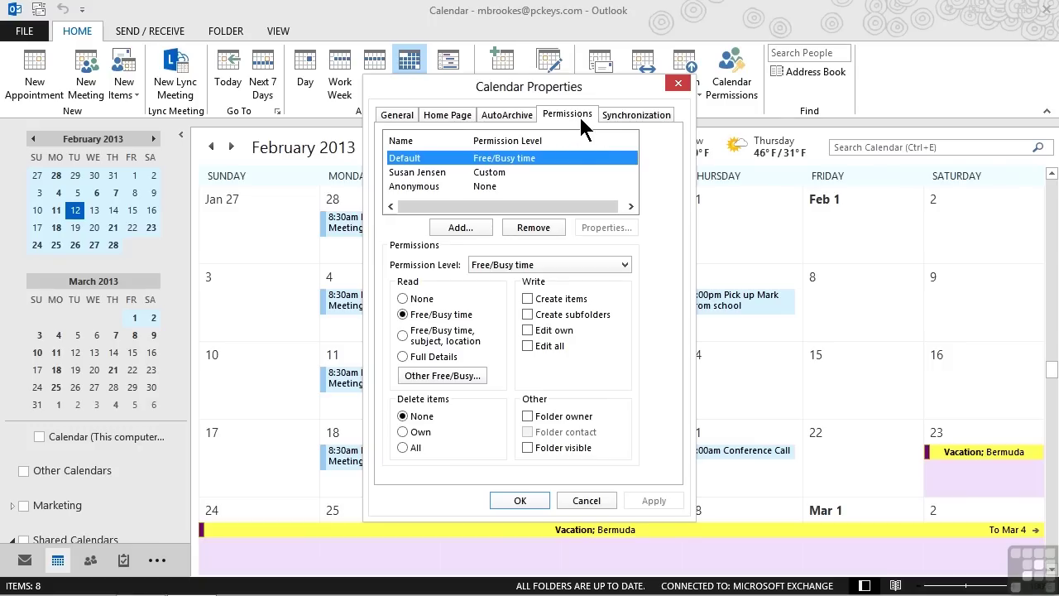
click(435, 179)
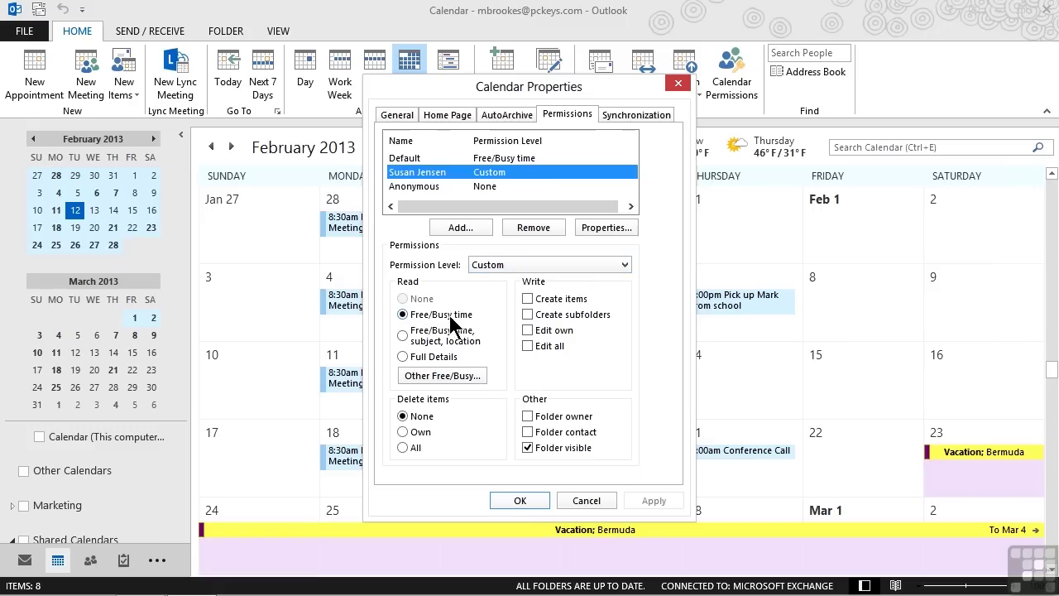
click(404, 356)
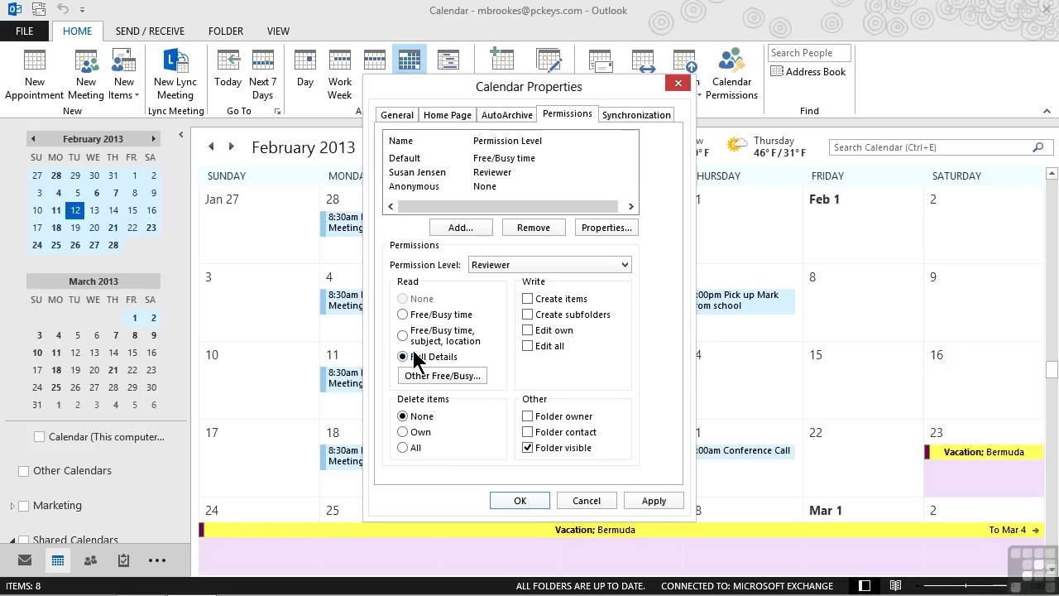
click(529, 299)
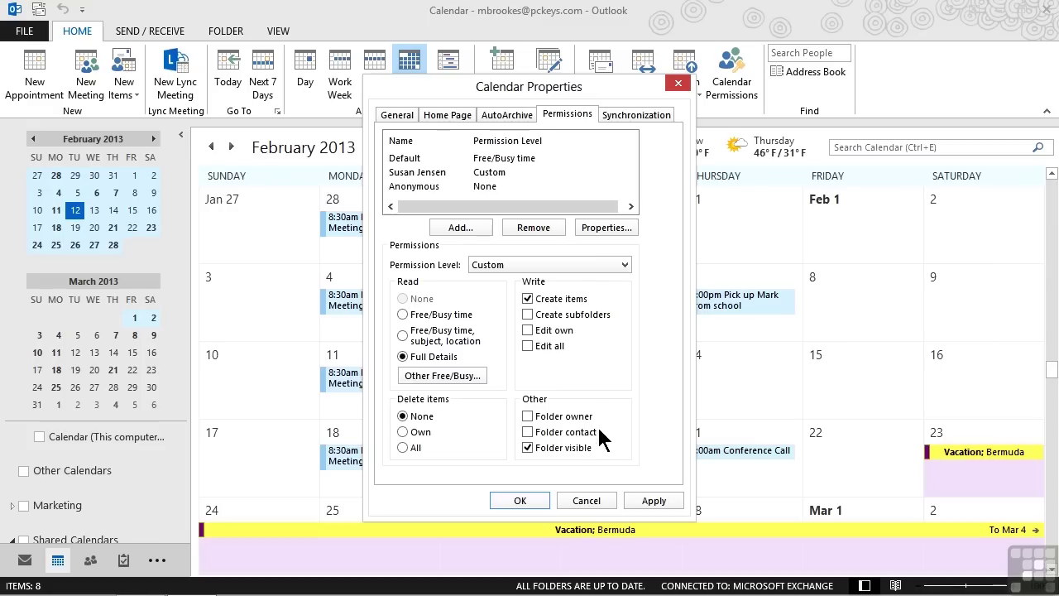
click(657, 501)
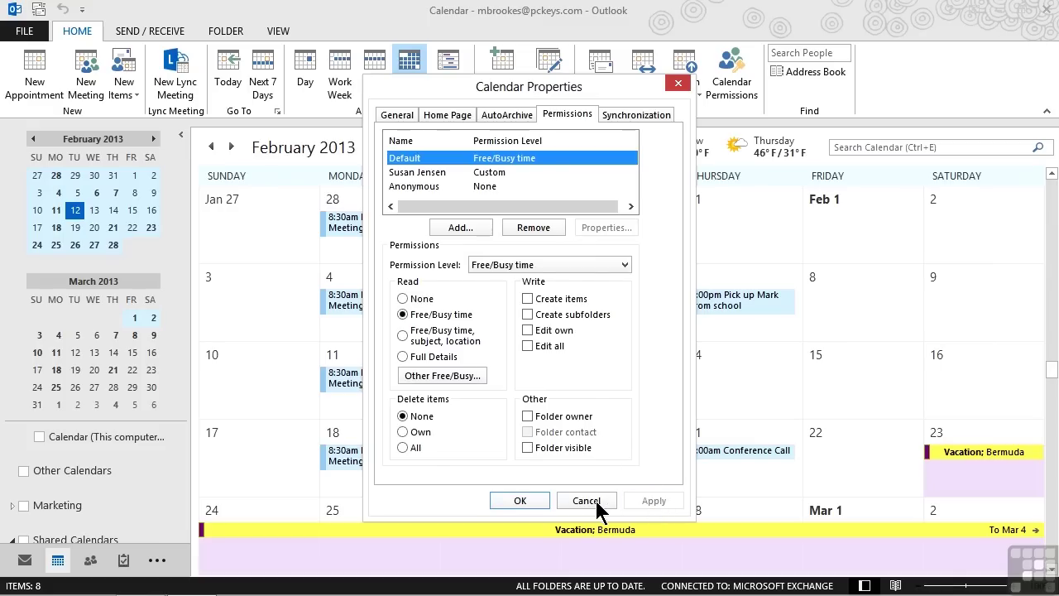
click(532, 501)
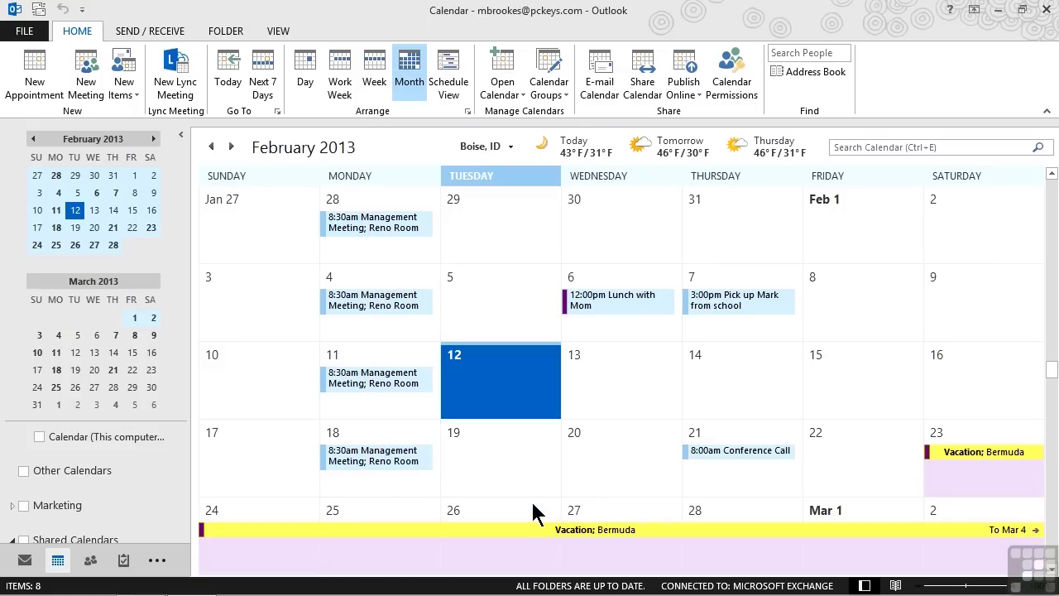